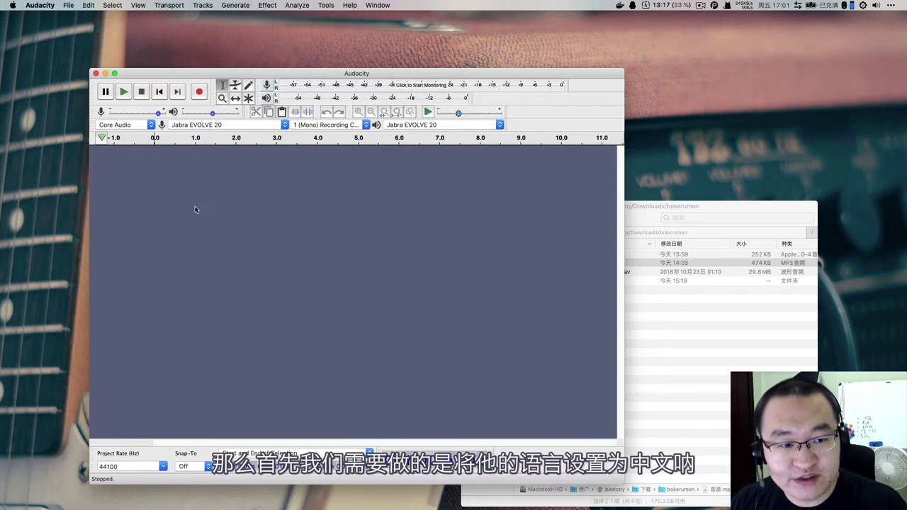
Change the interface language to 中文 (简体) in the preferences and apply it.
{"action": "left_click", "coordinate": [37, 5]}
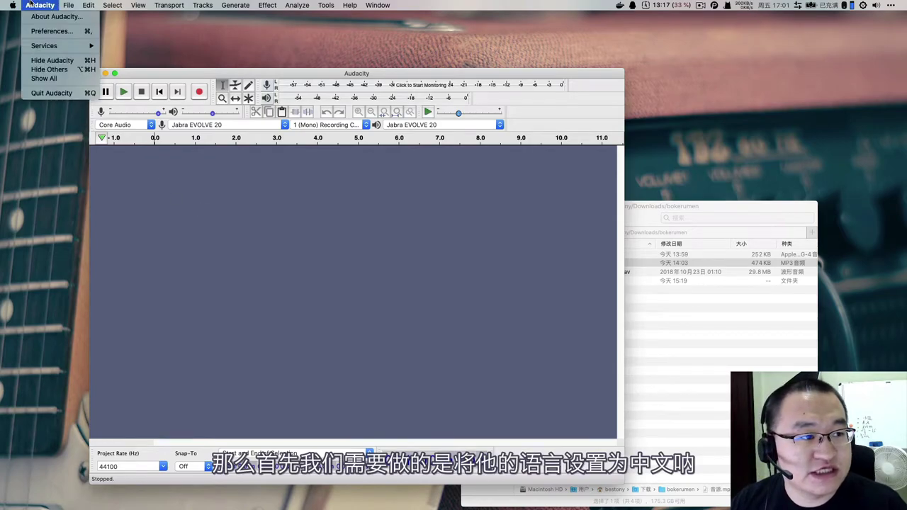
{"action": "left_click", "coordinate": [52, 31]}
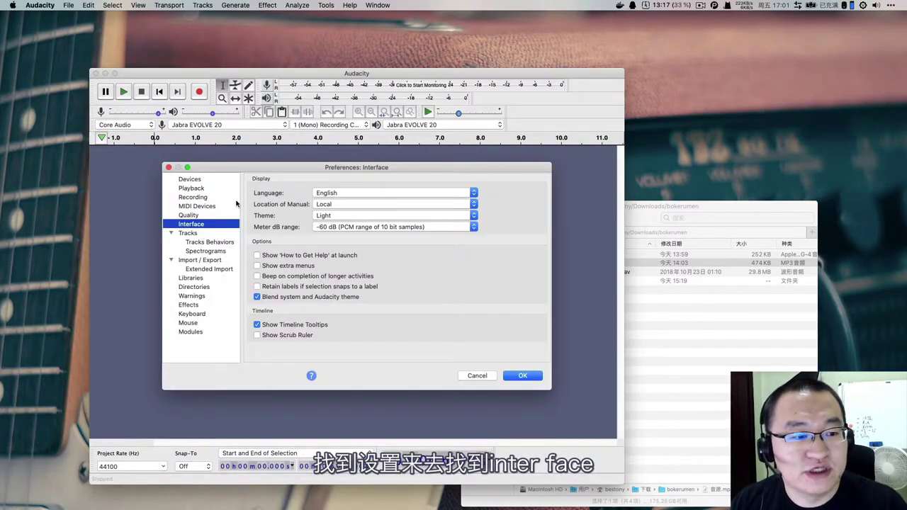
{"action": "left_click", "coordinate": [353, 194]}
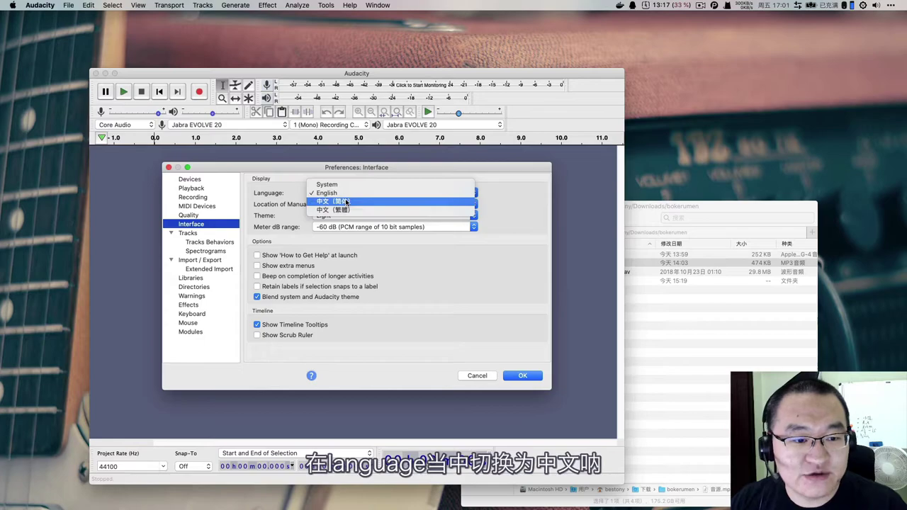
{"action": "left_click", "coordinate": [347, 202]}
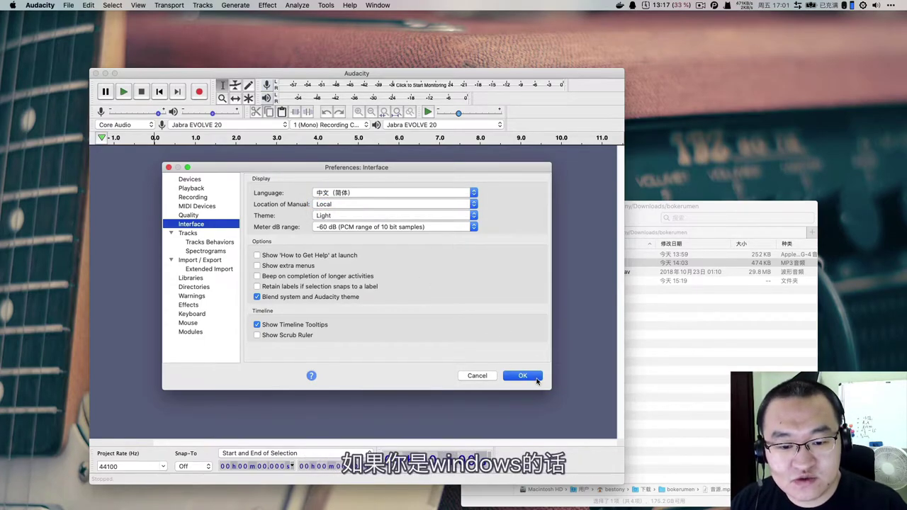
{"action": "left_click", "coordinate": [522, 376]}
Reopen the interface preferences to check the language setting, and close them.
{"action": "left_click", "coordinate": [38, 5]}
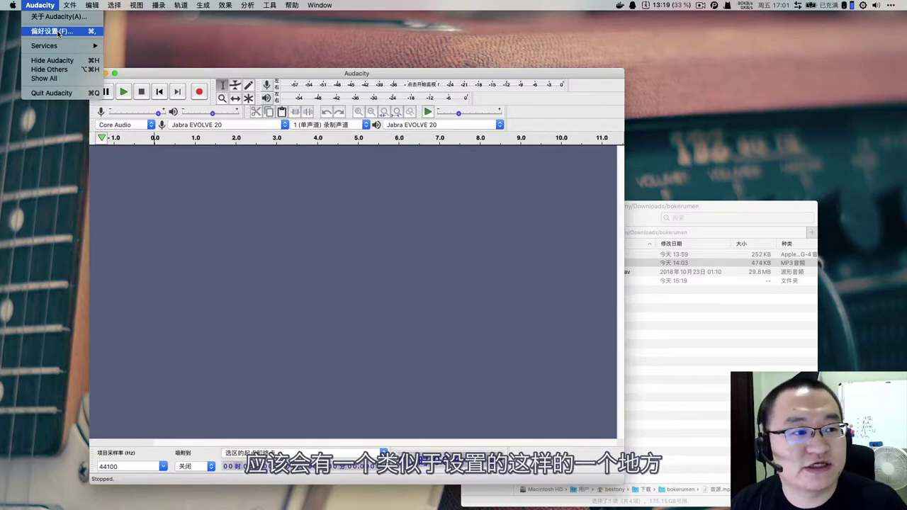
{"action": "left_click", "coordinate": [54, 31]}
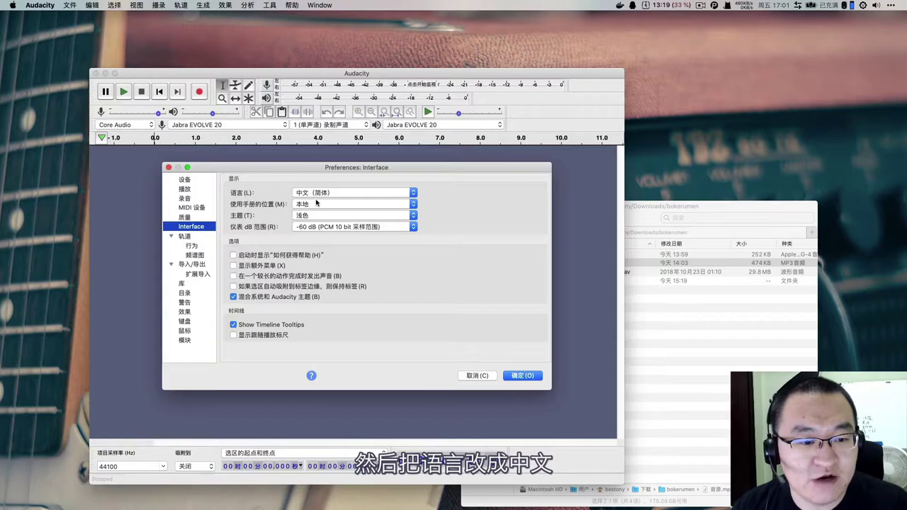
{"action": "left_click", "coordinate": [522, 375]}
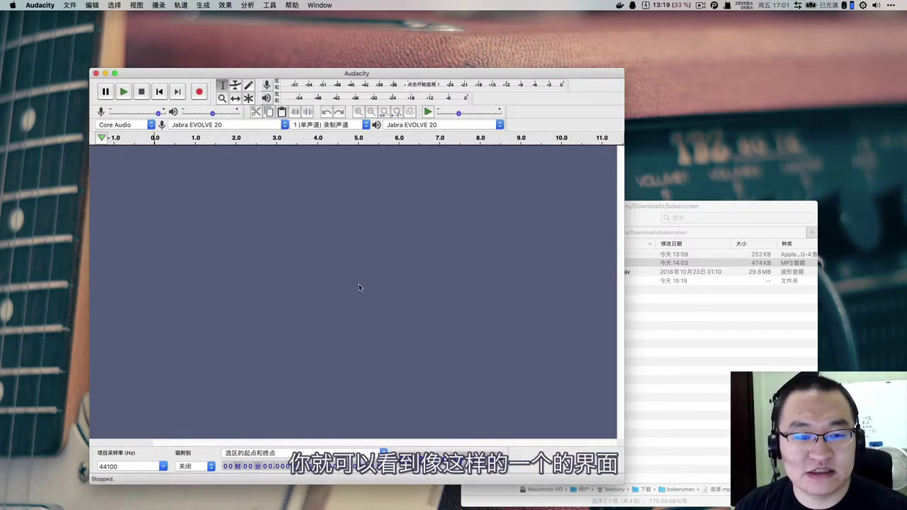
Import ZOOM0019_Tr1.WAV from the ZOOM0019 folder into the empty project as an audio track.
{"action": "left_click", "coordinate": [653, 297]}
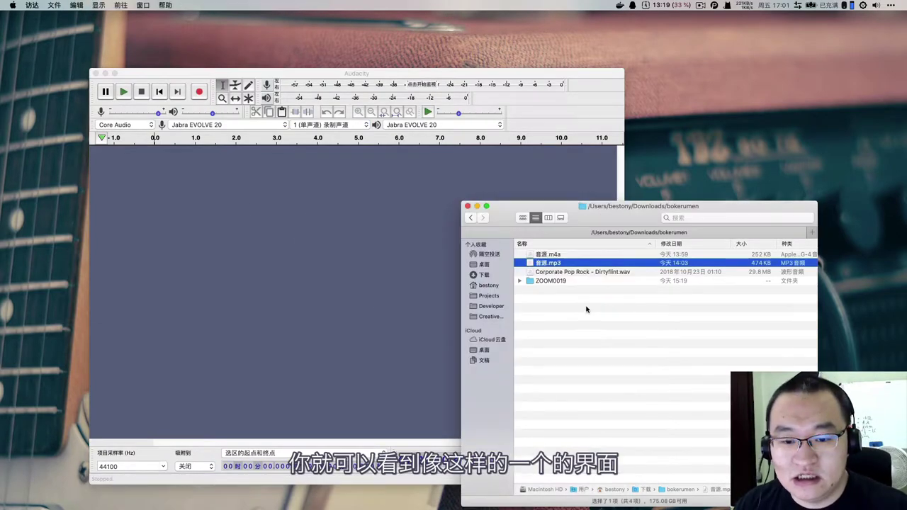
{"action": "left_click", "coordinate": [335, 287]}
{"action": "left_click", "coordinate": [669, 282]}
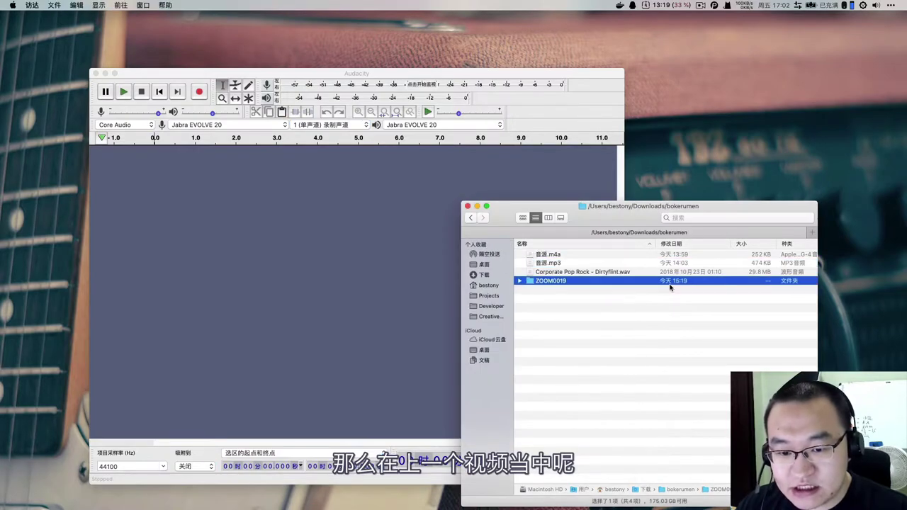
{"action": "double_click", "coordinate": [670, 282]}
{"action": "left_click_drag", "start_coordinate": [601, 257], "coordinate": [258, 238]}
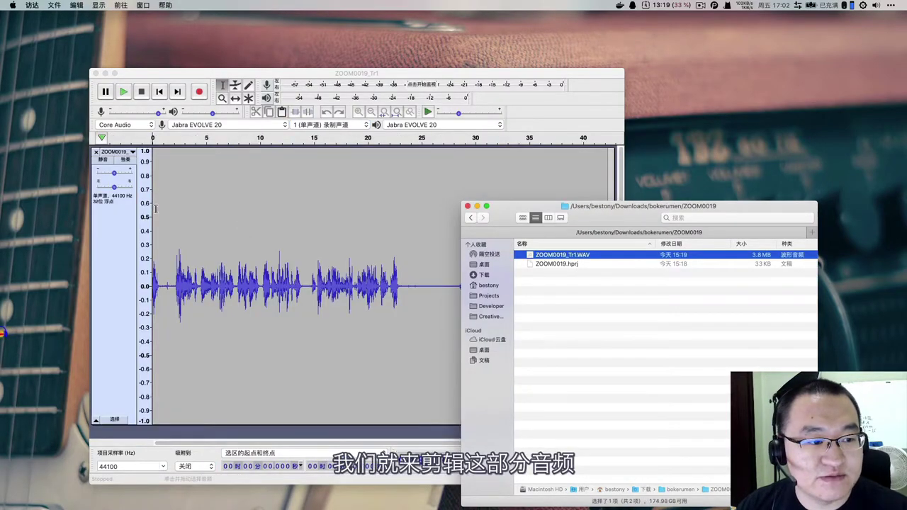
{"action": "left_click", "coordinate": [243, 348]}
Import ZOOM0019_Tr1.WAV from the ZOOM0019 folder a second time and remove the duplicate track.
{"action": "left_click", "coordinate": [783, 327]}
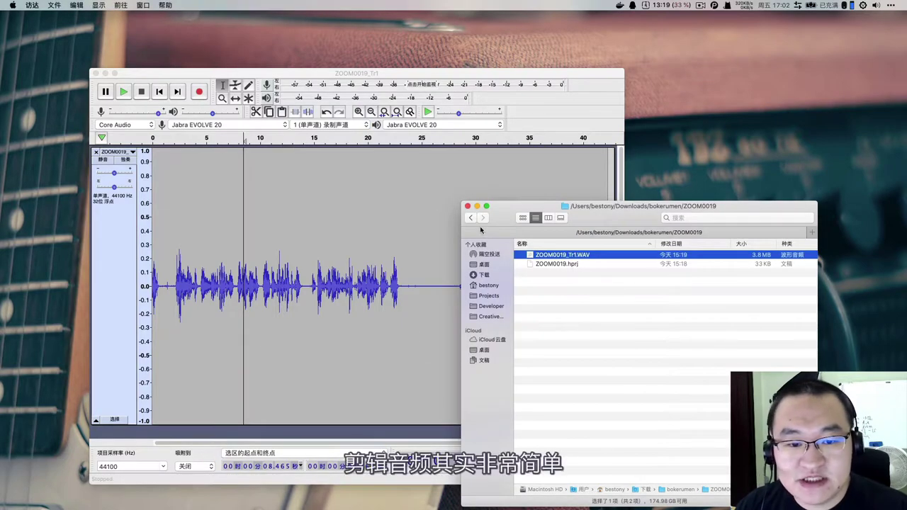
{"action": "key", "text": "super+bracketleft"}
{"action": "double_click", "coordinate": [548, 282]}
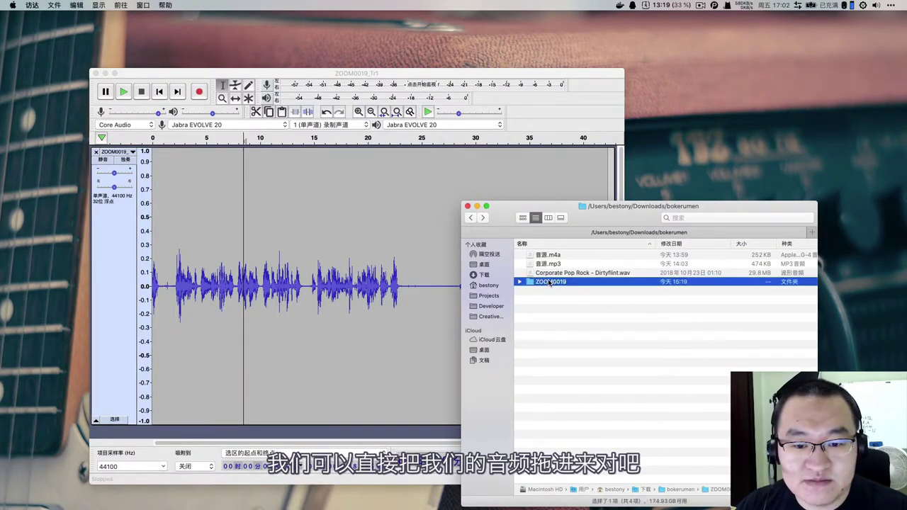
{"action": "left_click_drag", "start_coordinate": [536, 257], "coordinate": [268, 238]}
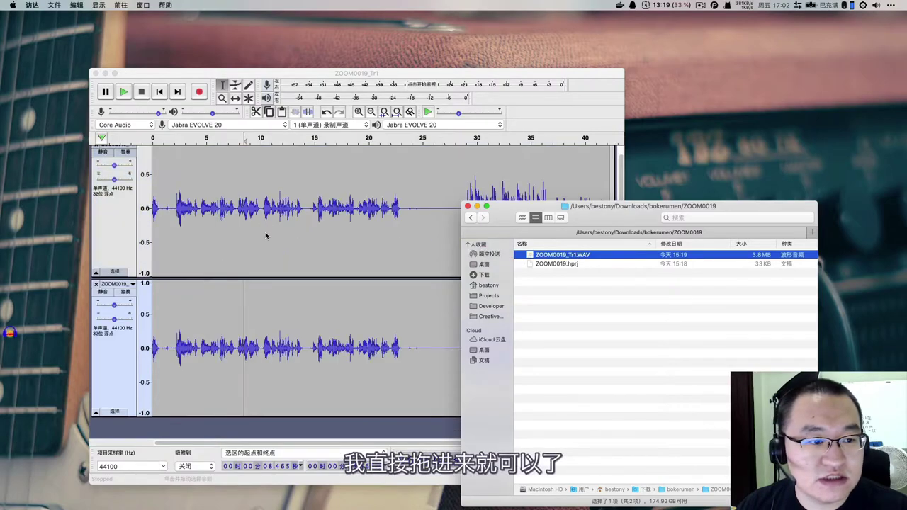
{"action": "left_click", "coordinate": [268, 340]}
{"action": "left_click", "coordinate": [96, 283]}
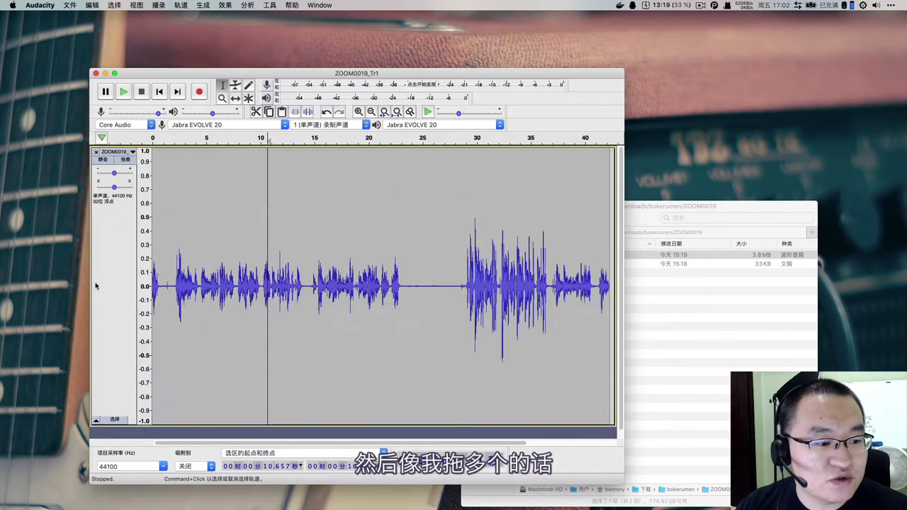
Play the imported recording to hear its original sound.
{"action": "scroll", "coordinate": [340, 307], "scroll_direction": "down", "scroll_amount": 1}
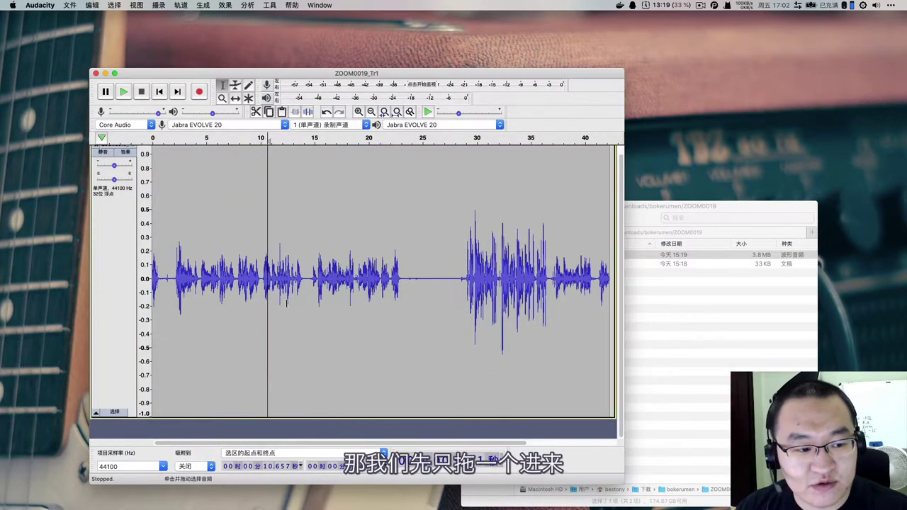
{"action": "scroll", "coordinate": [239, 231], "scroll_direction": "up", "scroll_amount": 1}
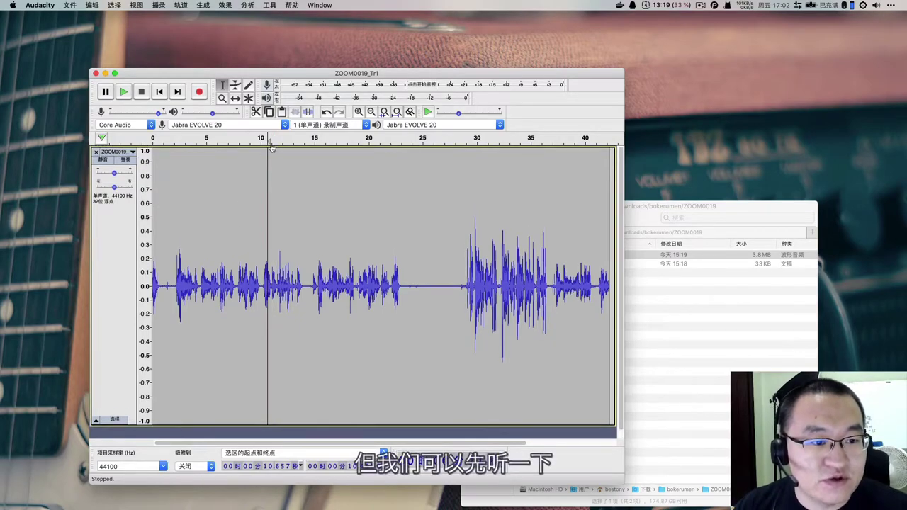
{"action": "left_click", "coordinate": [152, 138]}
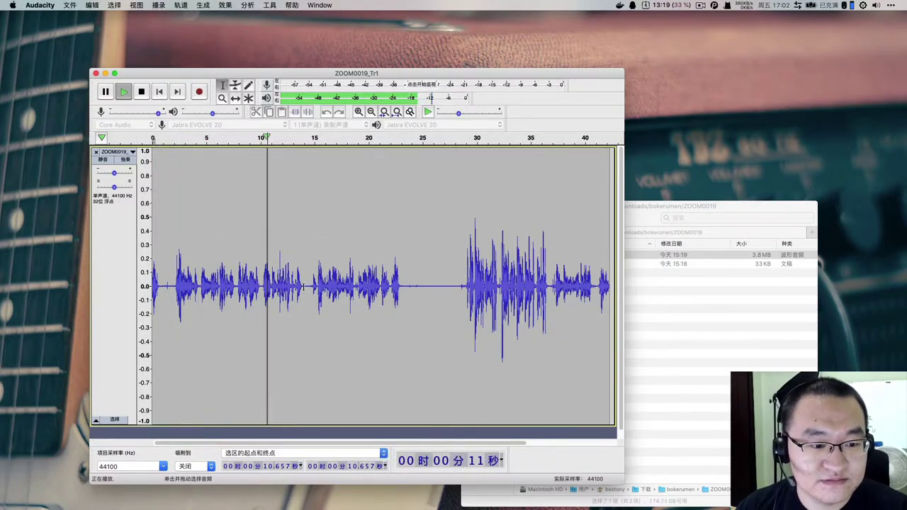
{"action": "left_click", "coordinate": [122, 93]}
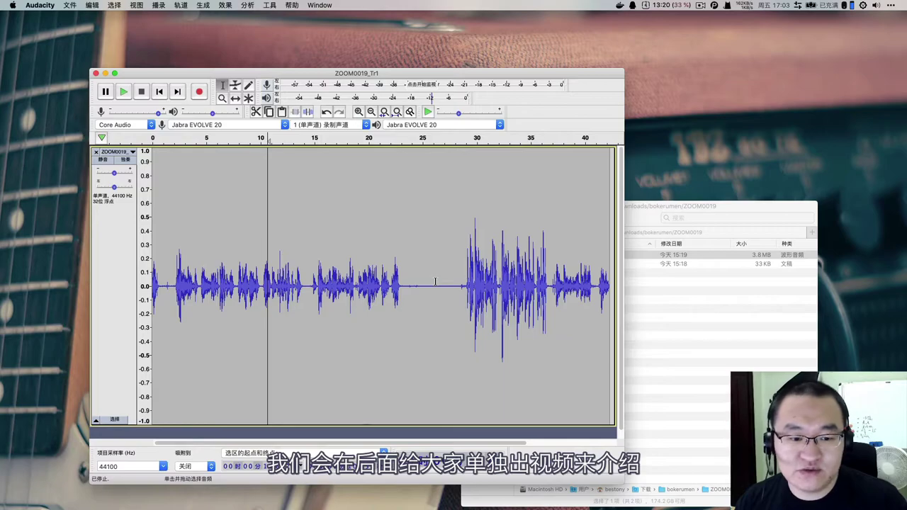
Select the quiet stretch of the track from about 23.7 to 28.5 seconds, and clear the selection.
{"action": "left_click", "coordinate": [421, 287]}
{"action": "left_click", "coordinate": [406, 287]}
{"action": "left_click", "coordinate": [443, 287], "text": "shift"}
{"action": "left_click", "coordinate": [444, 287]}
{"action": "left_click", "coordinate": [461, 287]}
{"action": "left_click_drag", "start_coordinate": [450, 289], "coordinate": [408, 287]}
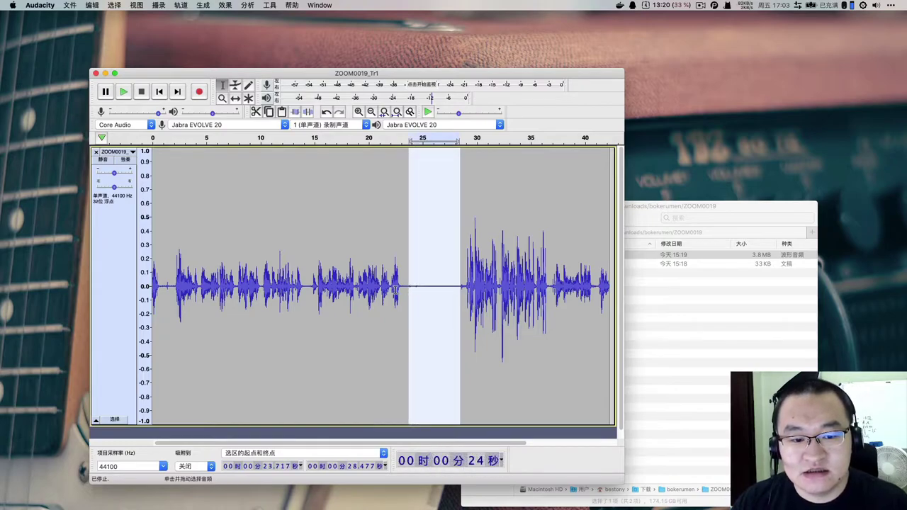
{"action": "left_click", "coordinate": [352, 348]}
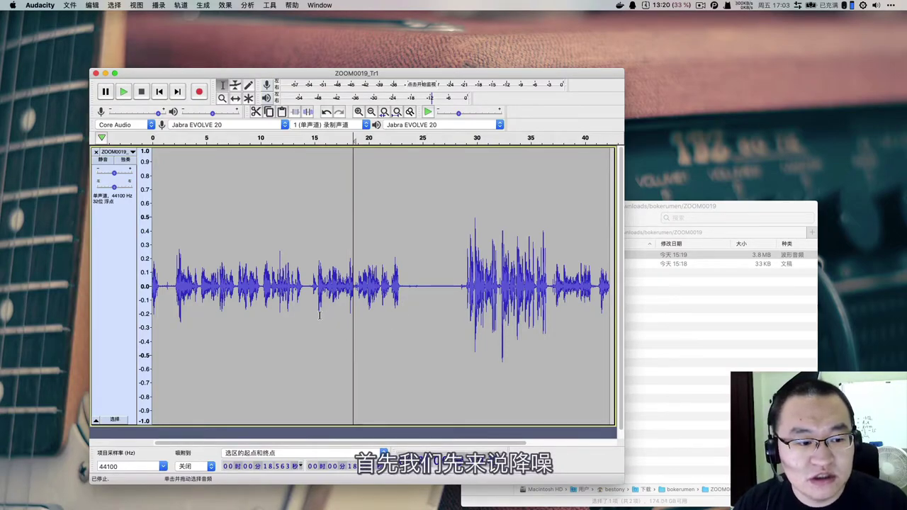
Try marking the quiet stretch again from about 24.7 to 28.3 seconds, and clear the selection.
{"action": "left_click", "coordinate": [428, 271]}
{"action": "left_click_drag", "start_coordinate": [419, 269], "coordinate": [458, 276]}
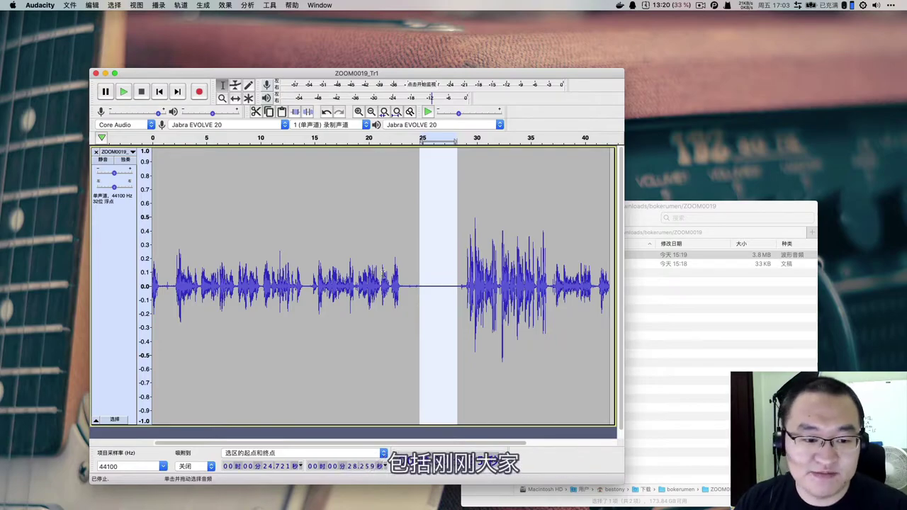
{"action": "left_click", "coordinate": [321, 269]}
{"action": "left_click", "coordinate": [309, 270]}
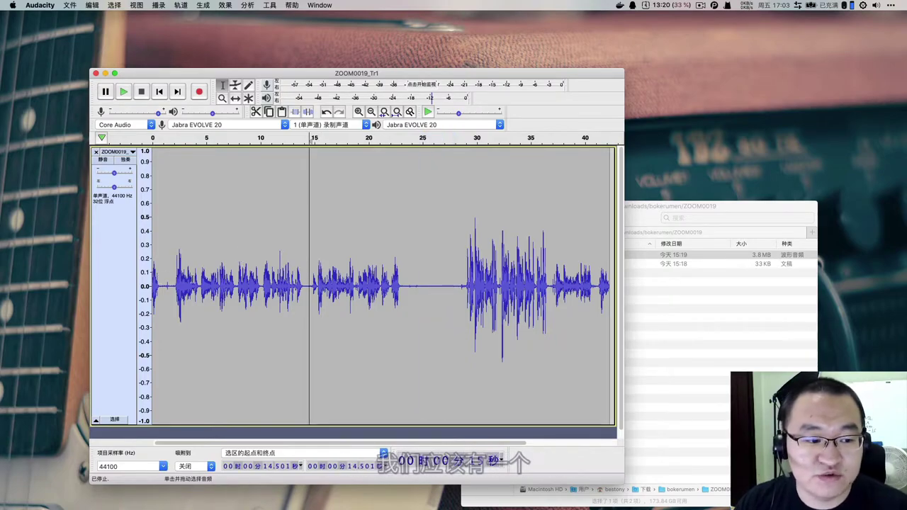
{"action": "left_click_drag", "start_coordinate": [423, 276], "coordinate": [460, 276]}
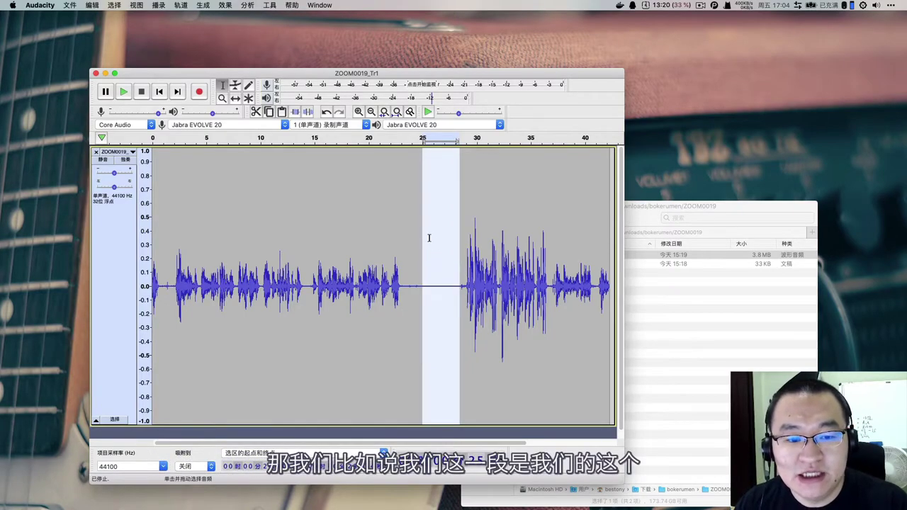
{"action": "left_click", "coordinate": [452, 302]}
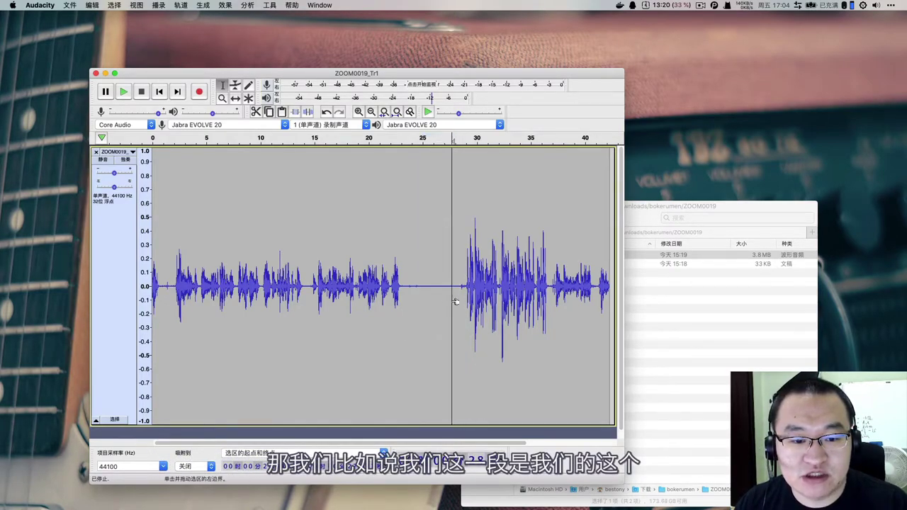
Play the track from about 19 seconds into the quiet stretch to listen to the background noise.
{"action": "left_click", "coordinate": [389, 278]}
{"action": "left_click", "coordinate": [338, 273]}
{"action": "left_click", "coordinate": [356, 272]}
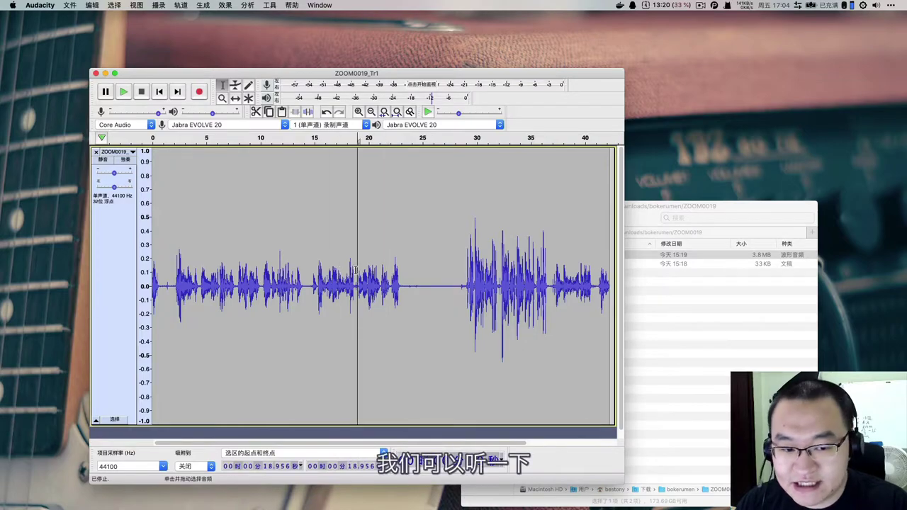
{"action": "key", "text": "space"}
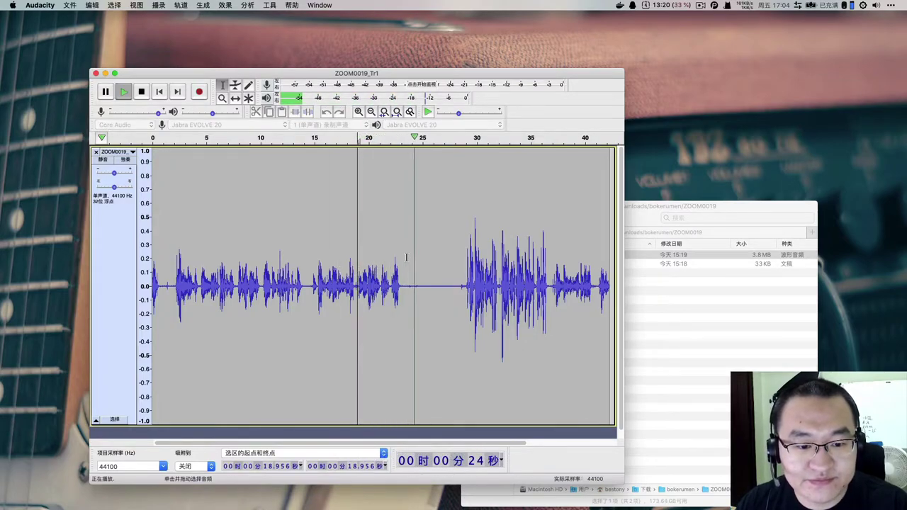
{"action": "key", "text": "space"}
Select the background noise from about 23.6 to 28.1 seconds and capture it as the noise profile for Noise Reduction (降噪).
{"action": "left_click_drag", "start_coordinate": [408, 273], "coordinate": [456, 266]}
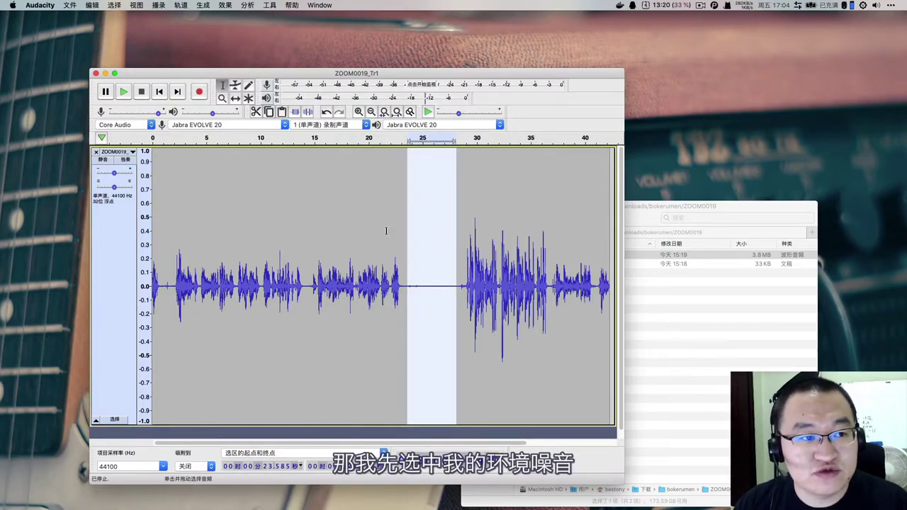
{"action": "scroll", "coordinate": [387, 230], "scroll_direction": "right", "scroll_amount": 1}
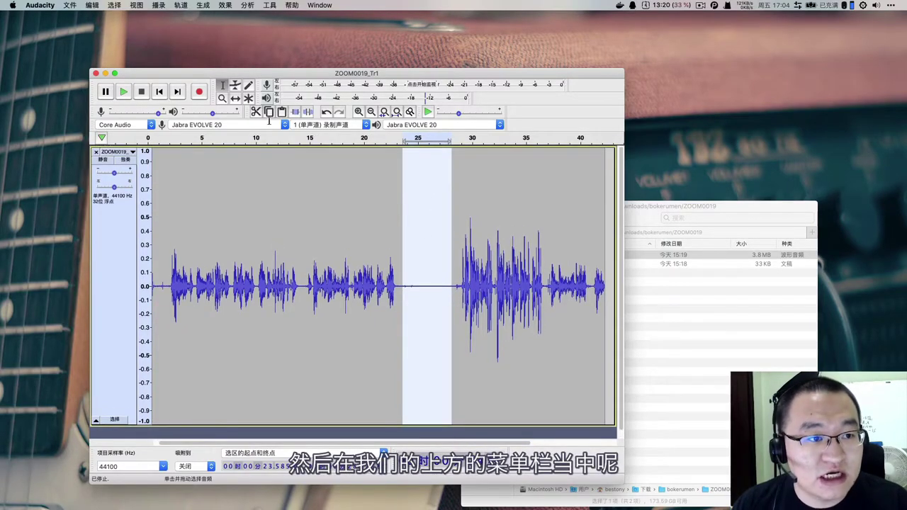
{"action": "left_click", "coordinate": [227, 5]}
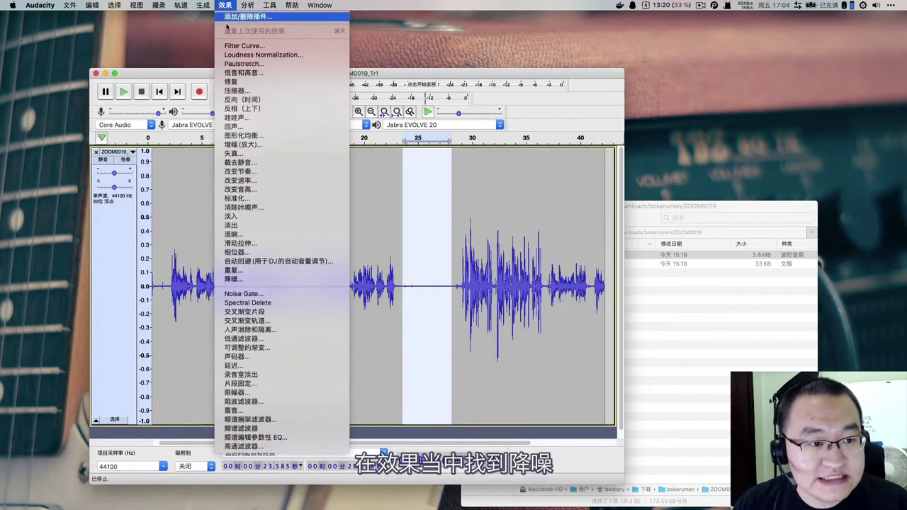
{"action": "left_click", "coordinate": [254, 280]}
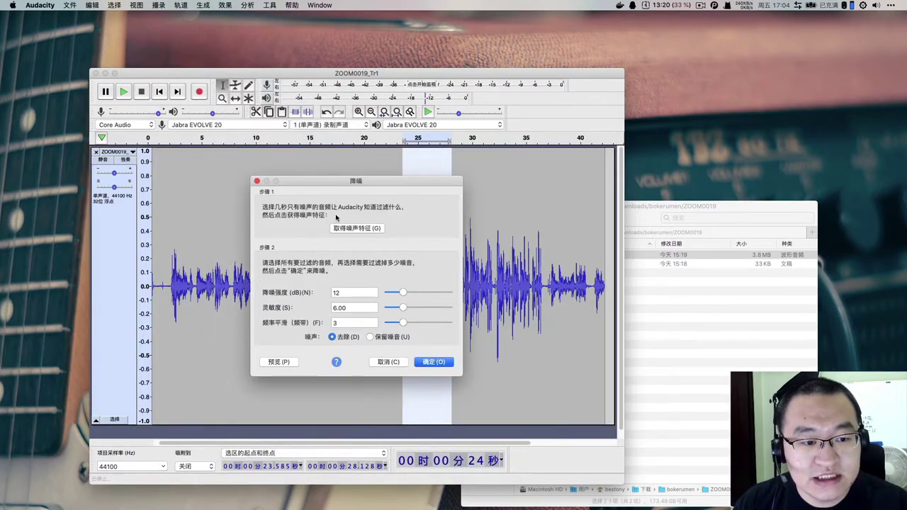
{"action": "left_click_drag", "start_coordinate": [336, 181], "coordinate": [650, 200]}
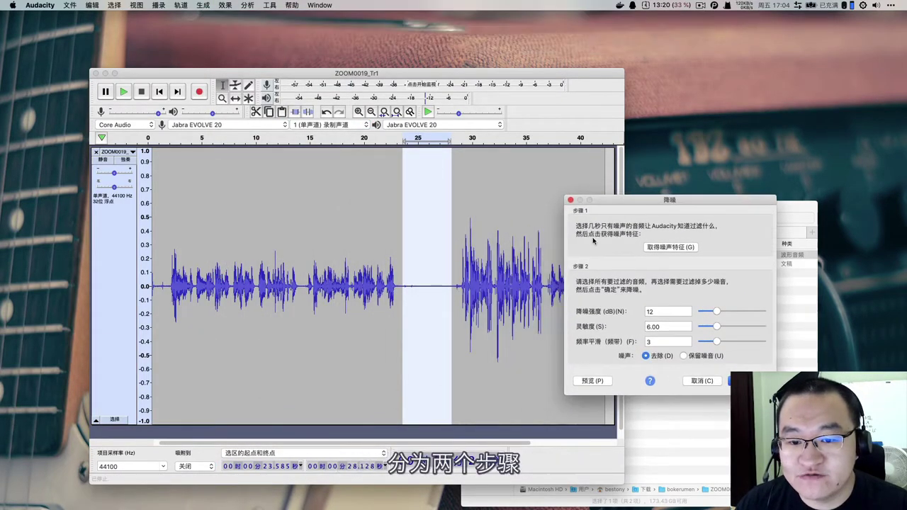
{"action": "left_click", "coordinate": [665, 248]}
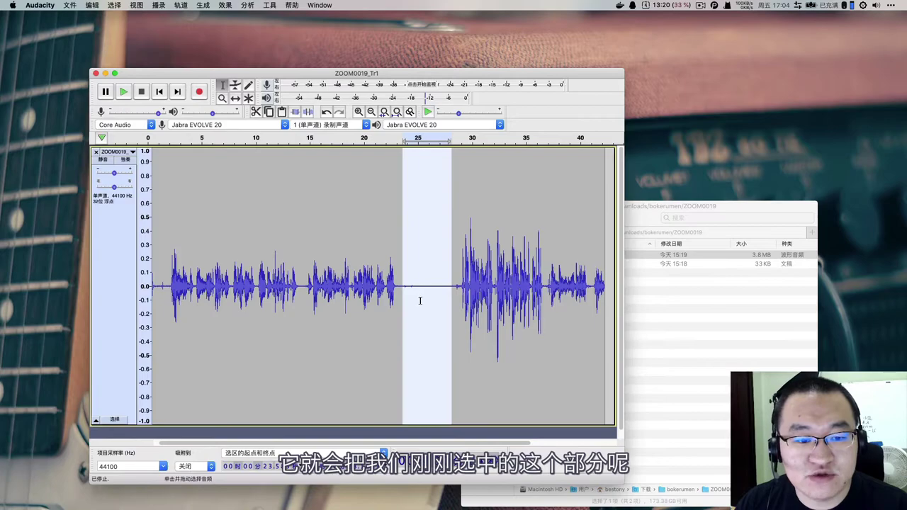
Preview Noise Reduction (降噪) on the selected quiet stretch with frequency smoothing set to 4, and cancel the effect.
{"action": "left_click", "coordinate": [225, 5]}
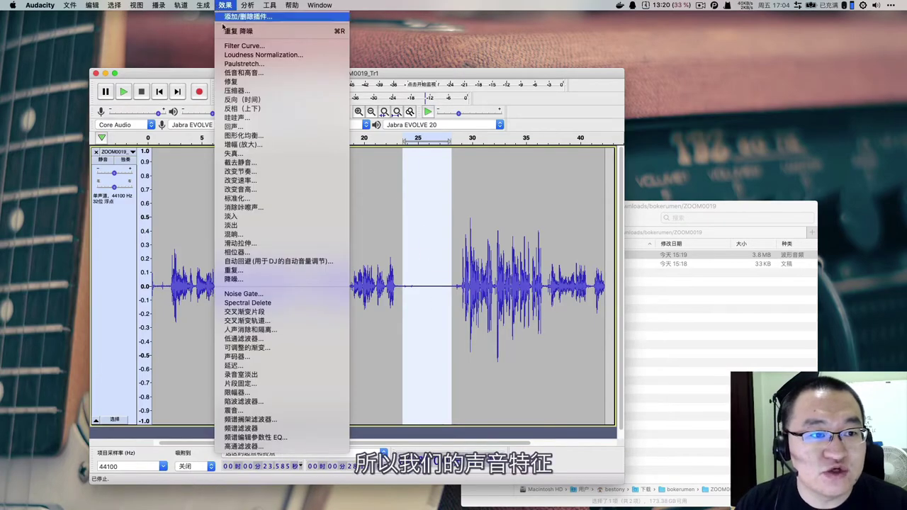
{"action": "left_click", "coordinate": [247, 280]}
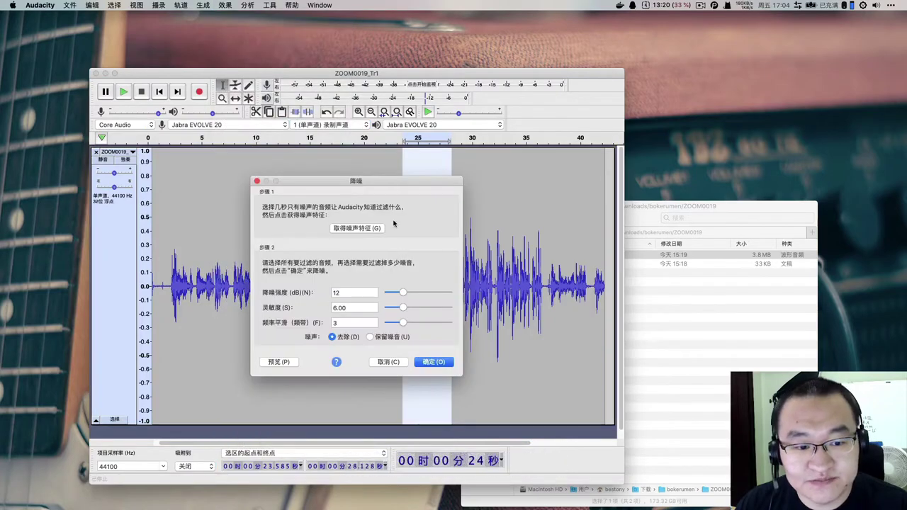
{"action": "left_click_drag", "start_coordinate": [378, 181], "coordinate": [717, 187]}
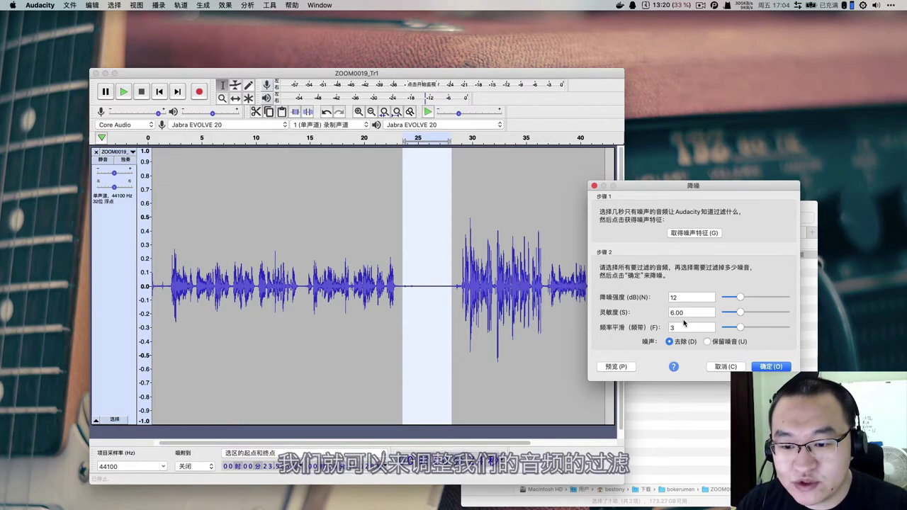
{"action": "mouse_move", "coordinate": [745, 298]}
{"action": "left_mouse_down"}
{"action": "mouse_move", "coordinate": [748, 315]}
{"action": "mouse_move", "coordinate": [740, 313]}
{"action": "left_mouse_up"}
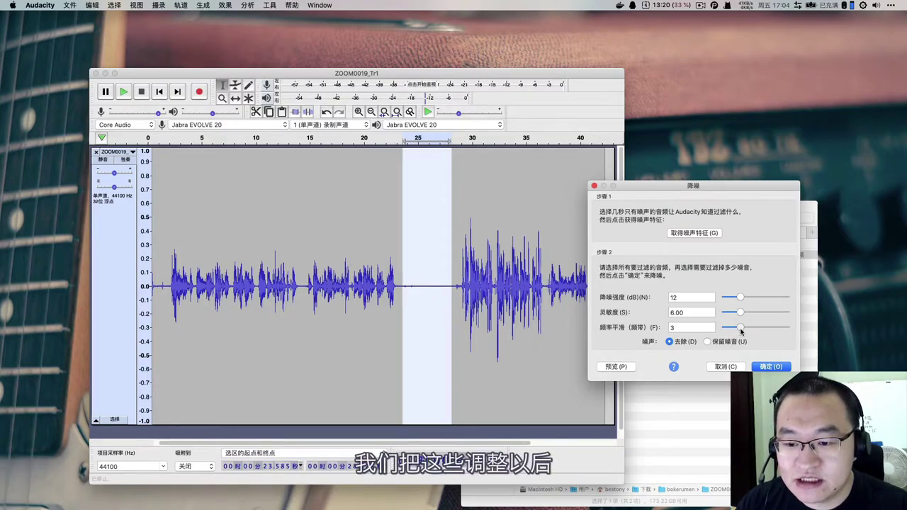
{"action": "left_click", "coordinate": [614, 369]}
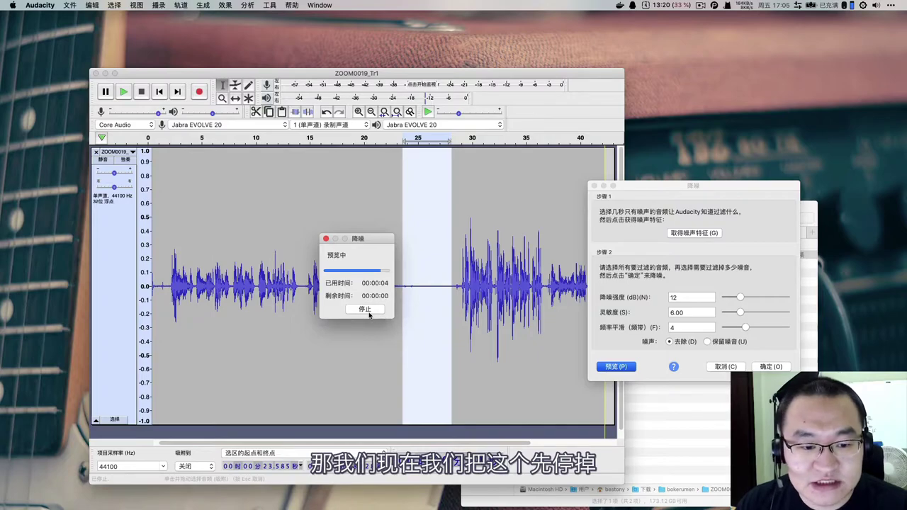
{"action": "left_click", "coordinate": [370, 310]}
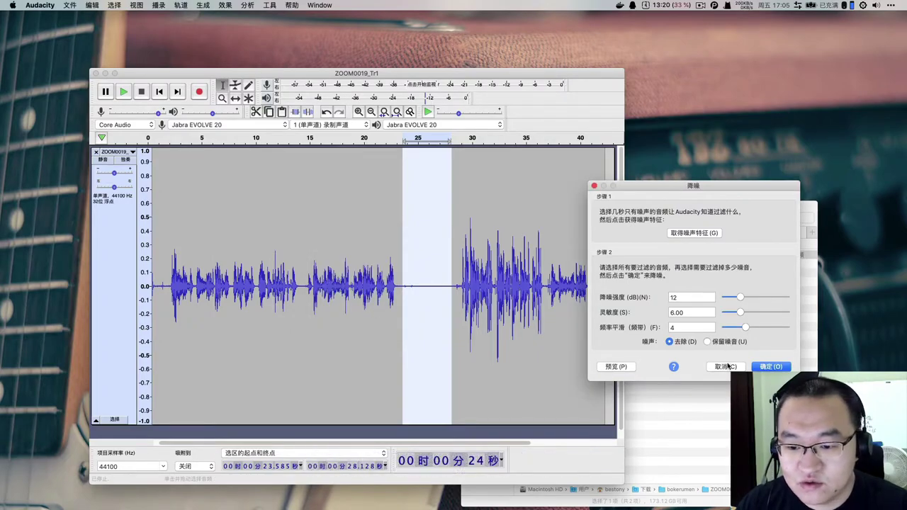
{"action": "left_click", "coordinate": [726, 366]}
Select the whole voice track, preview Noise Reduction (降噪) at 12 dB, sensitivity 6.00 and frequency smoothing 3, and apply it.
{"action": "double_click", "coordinate": [352, 267]}
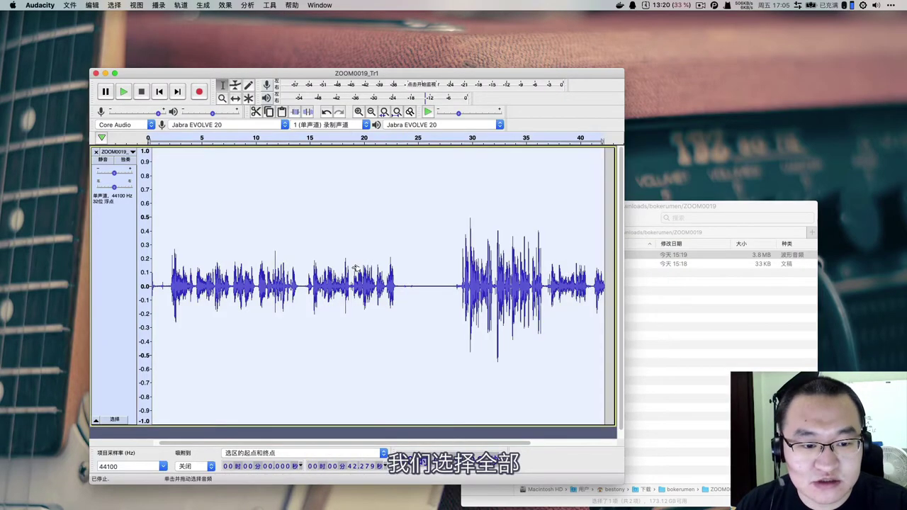
{"action": "left_click", "coordinate": [224, 5]}
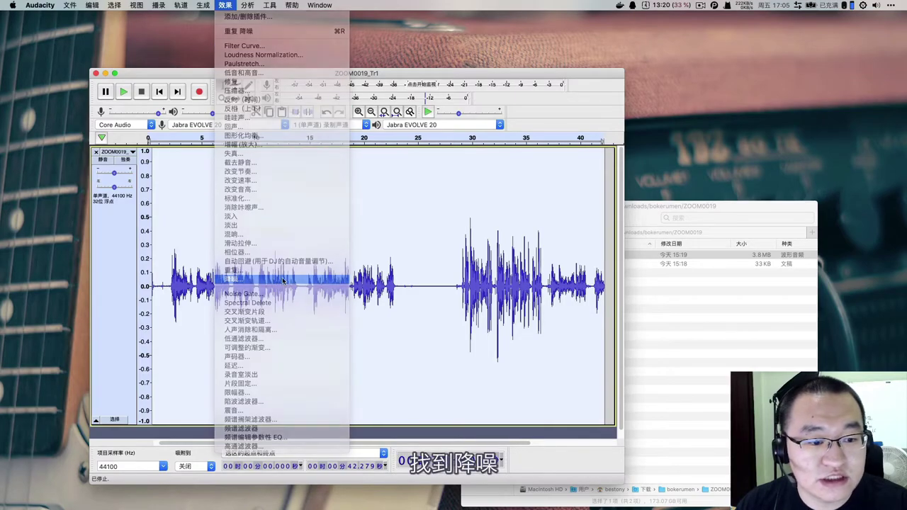
{"action": "left_click", "coordinate": [280, 280]}
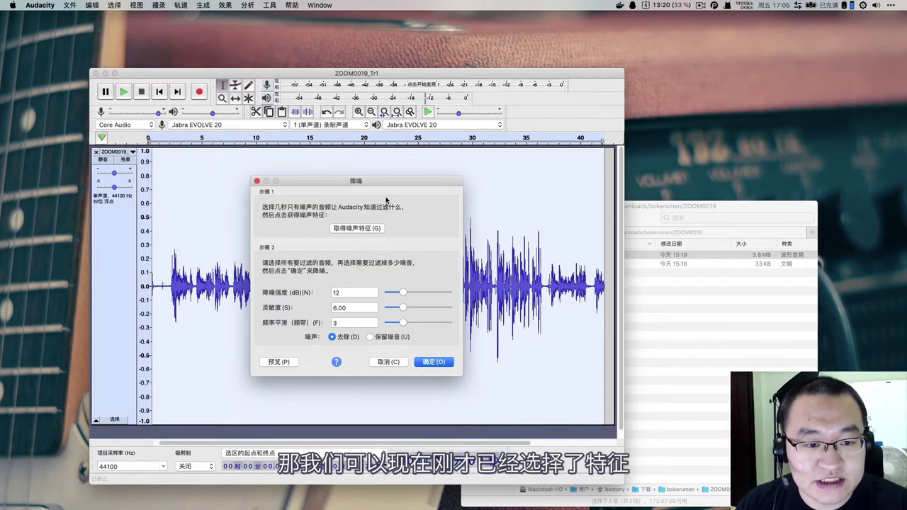
{"action": "left_click_drag", "start_coordinate": [388, 189], "coordinate": [617, 86]}
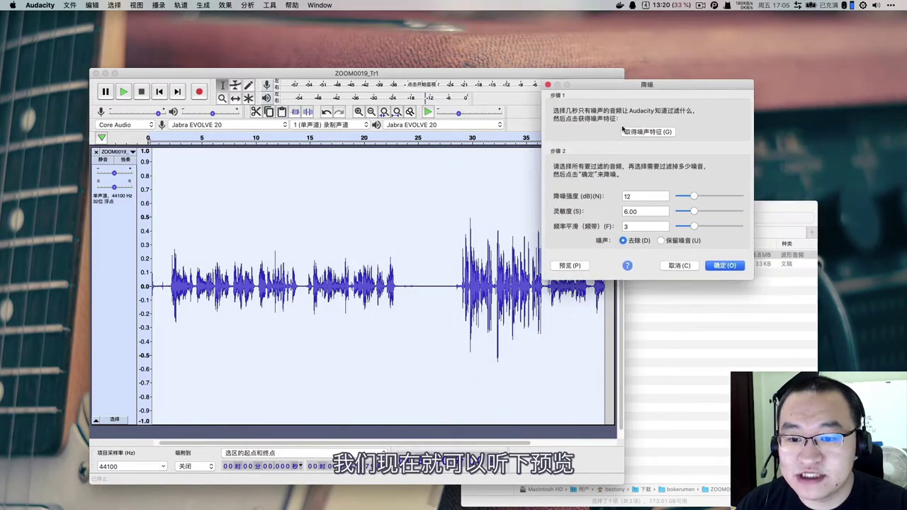
{"action": "left_click", "coordinate": [566, 267]}
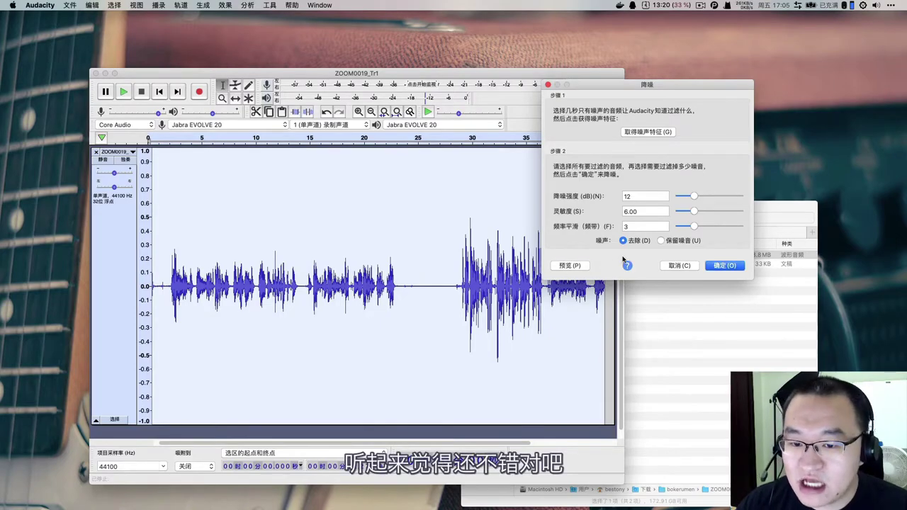
{"action": "left_click", "coordinate": [726, 269]}
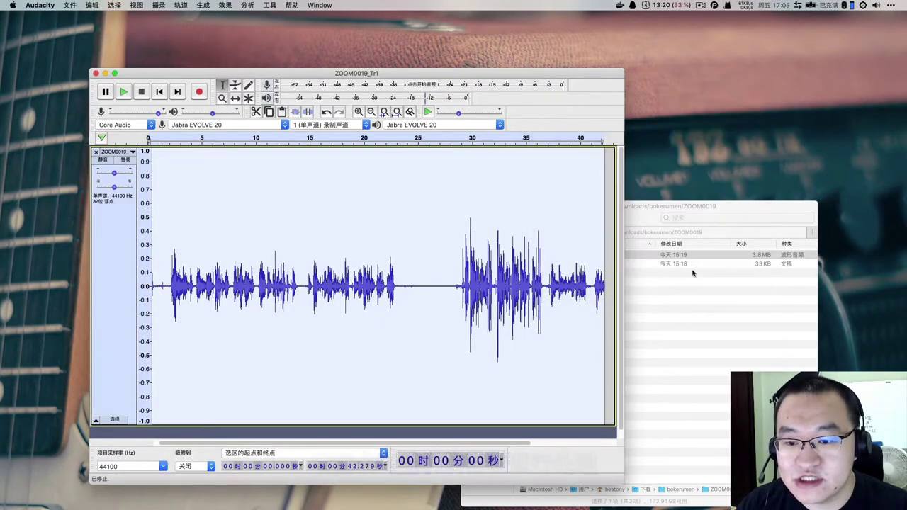
{"action": "left_click", "coordinate": [340, 289]}
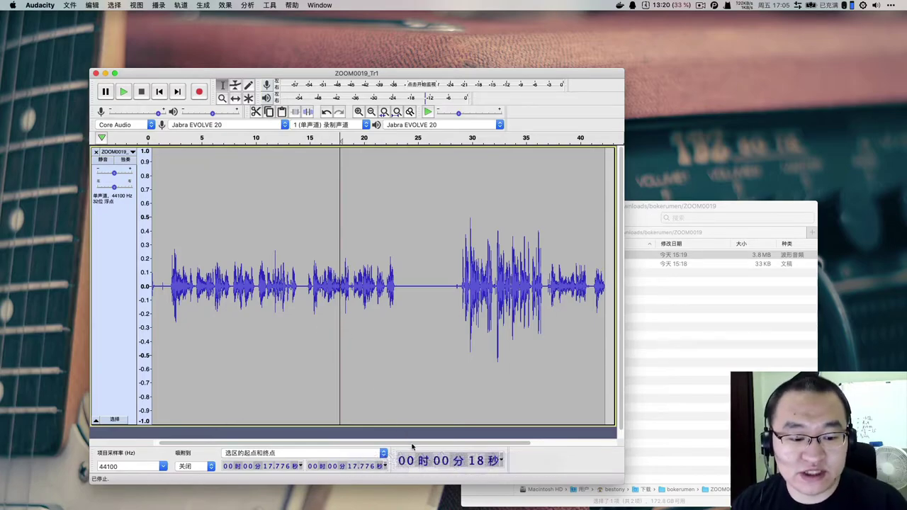
{"action": "left_click", "coordinate": [312, 280]}
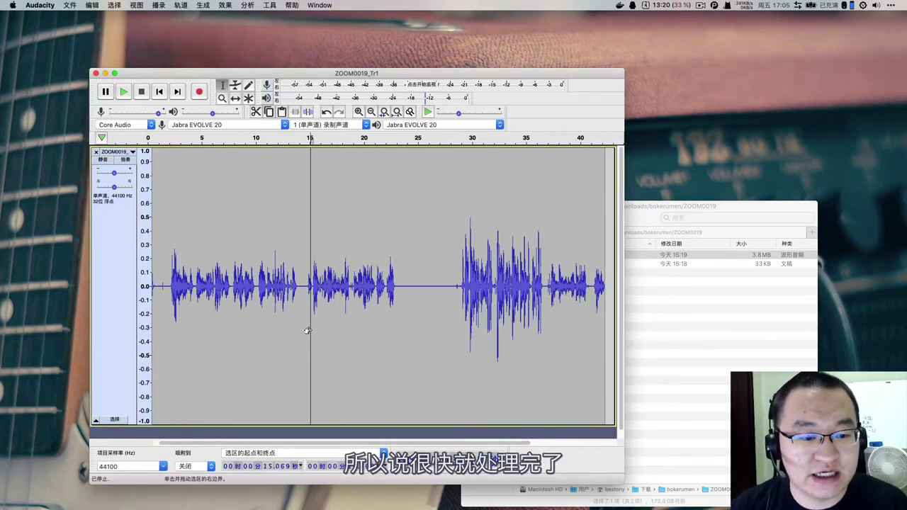
{"action": "left_click", "coordinate": [421, 283]}
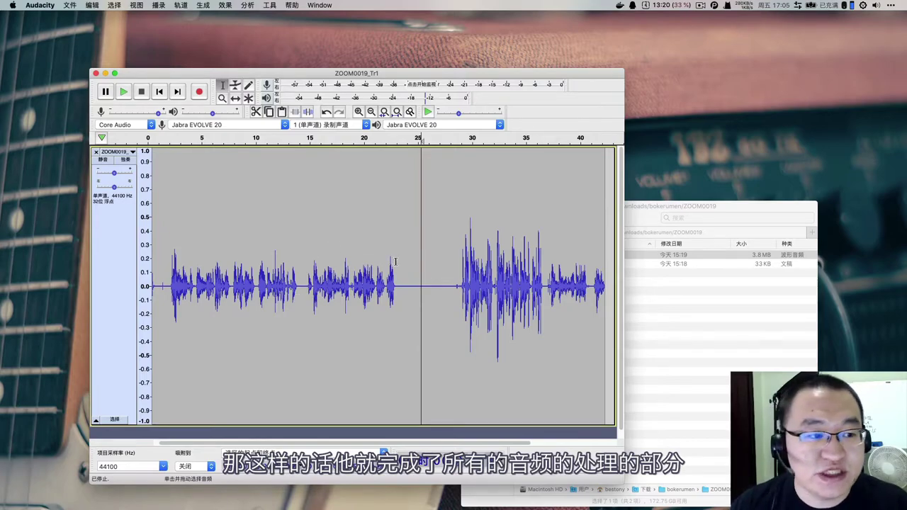
{"action": "left_click_drag", "start_coordinate": [396, 283], "coordinate": [461, 287]}
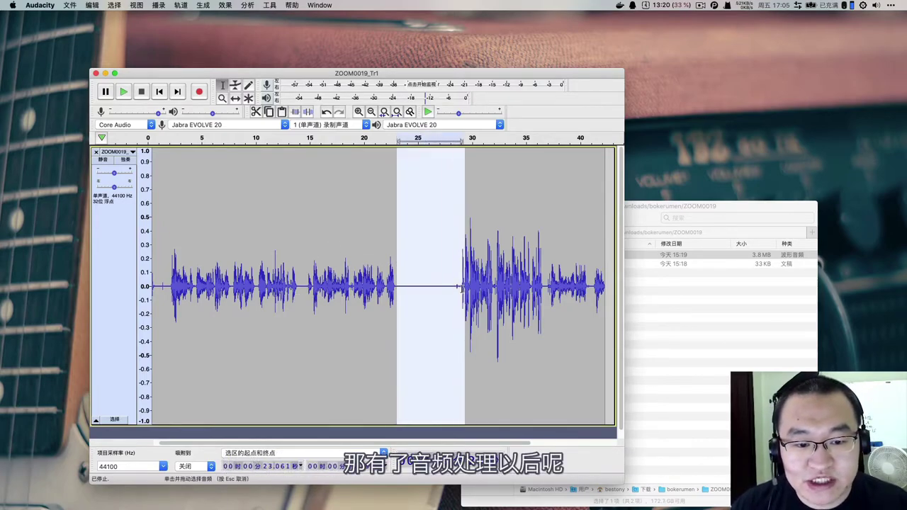
{"action": "left_click", "coordinate": [352, 283]}
{"action": "left_click_drag", "start_coordinate": [176, 312], "coordinate": [158, 312]}
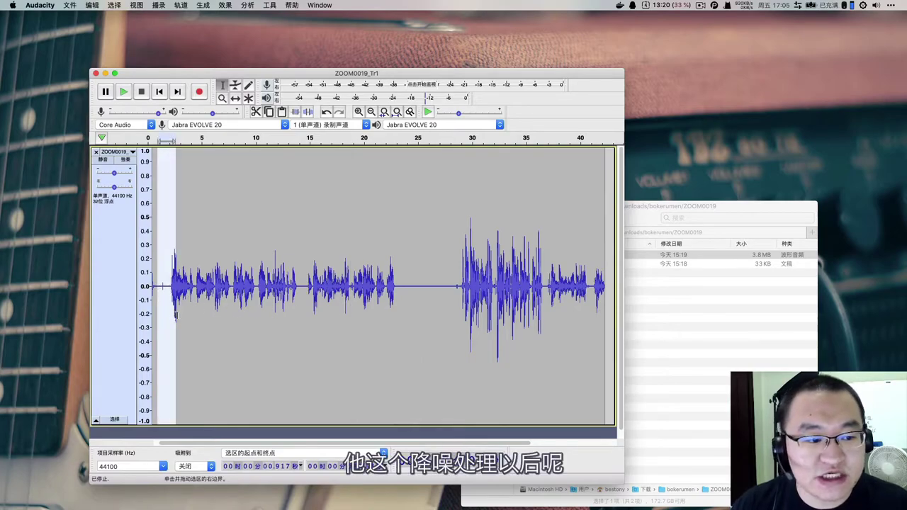
{"action": "left_click", "coordinate": [207, 255]}
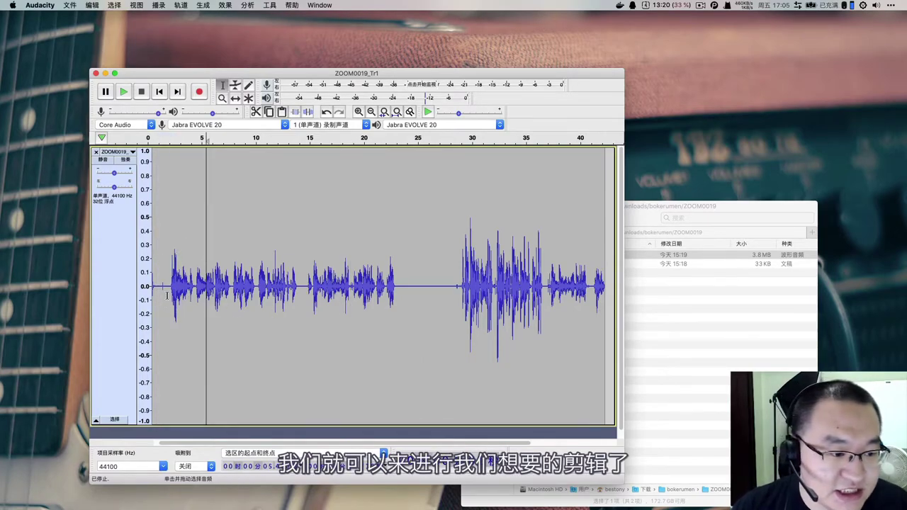
Select about the first 0.8 seconds of the voice track, listen to it and delete it, and delete another short stretch at the start.
{"action": "left_click", "coordinate": [166, 292]}
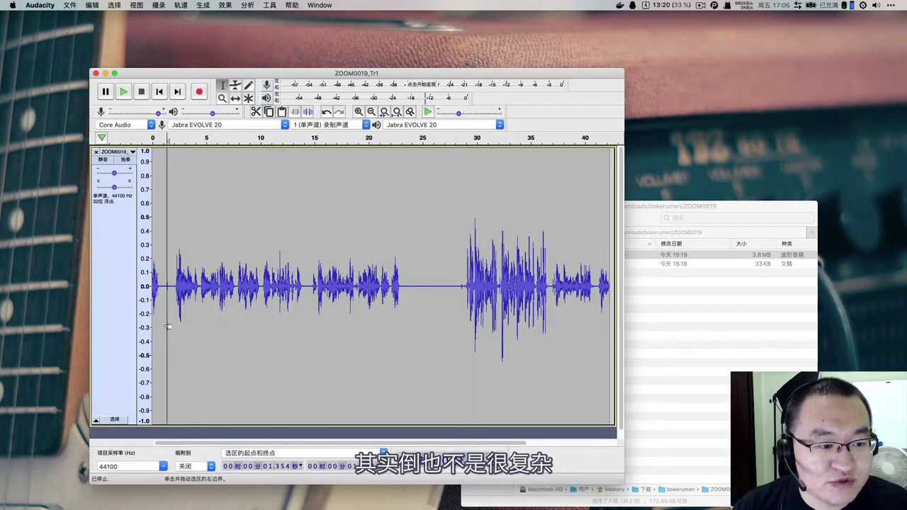
{"action": "left_click", "coordinate": [152, 281]}
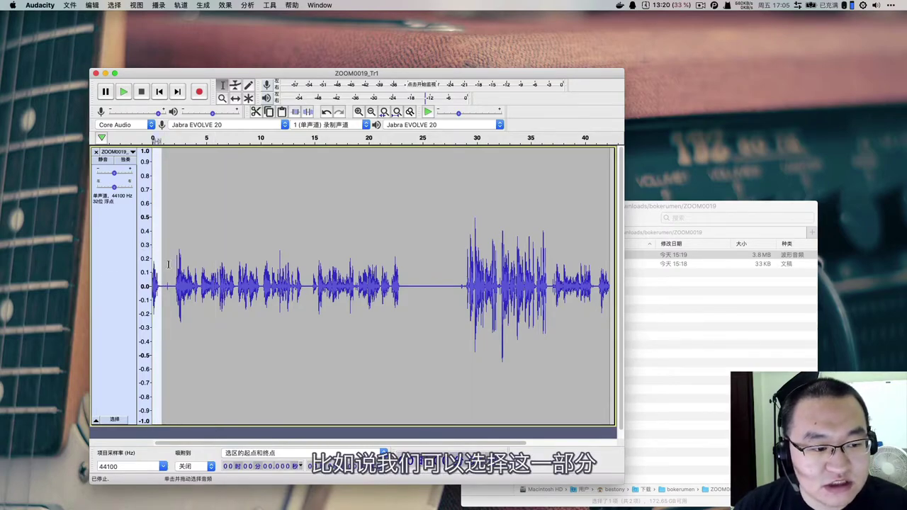
{"action": "key", "text": "space"}
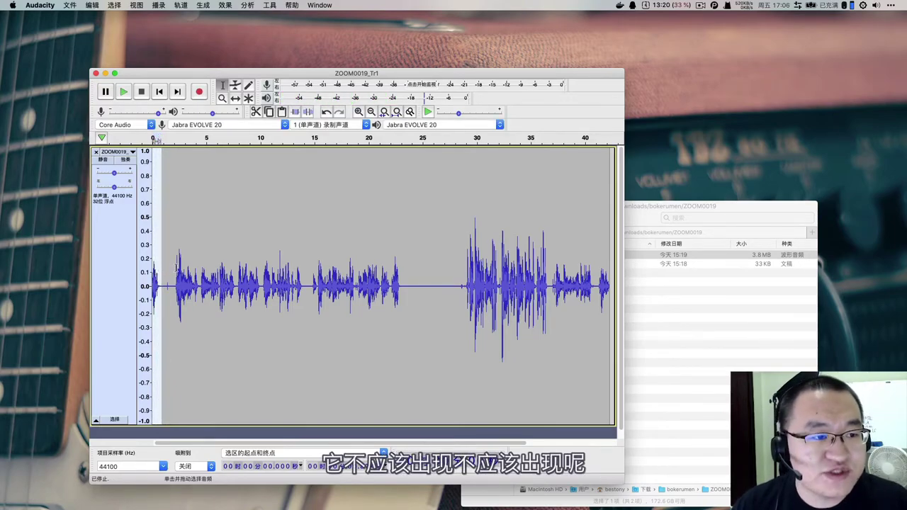
{"action": "left_click", "coordinate": [92, 5]}
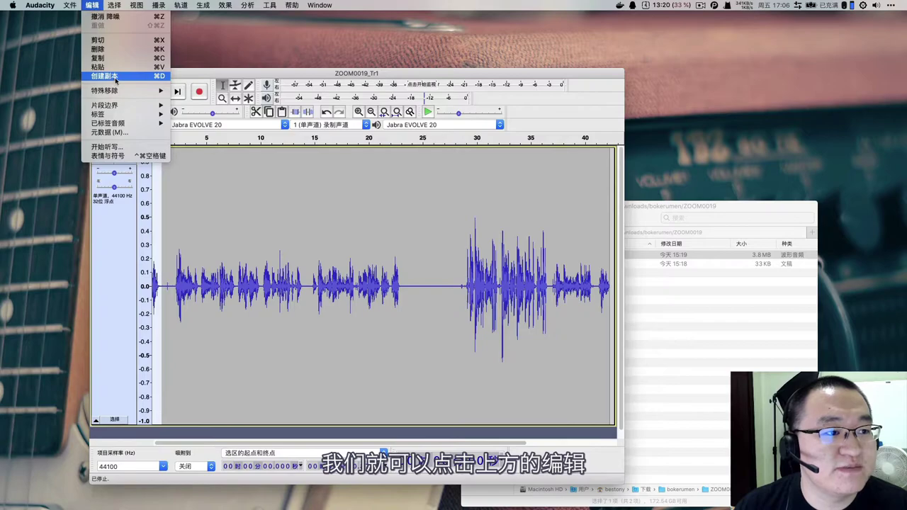
{"action": "left_click", "coordinate": [128, 49]}
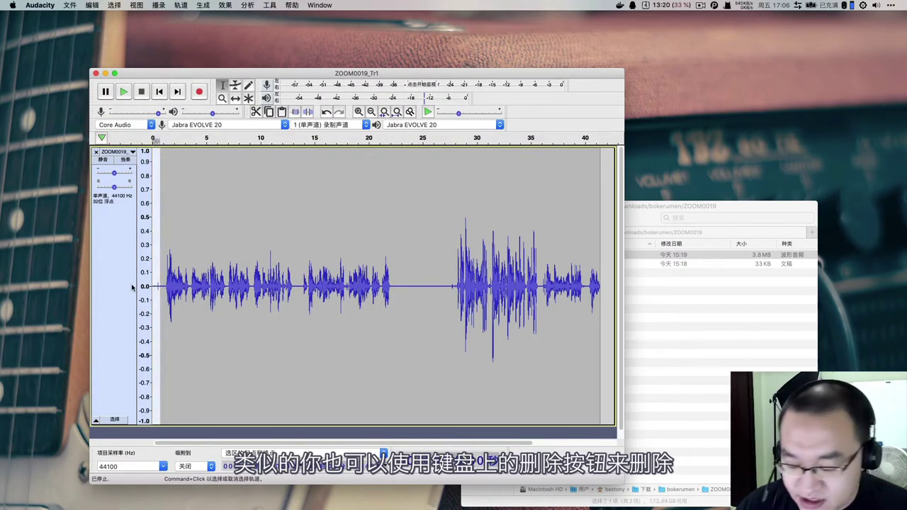
{"action": "key", "text": "Delete"}
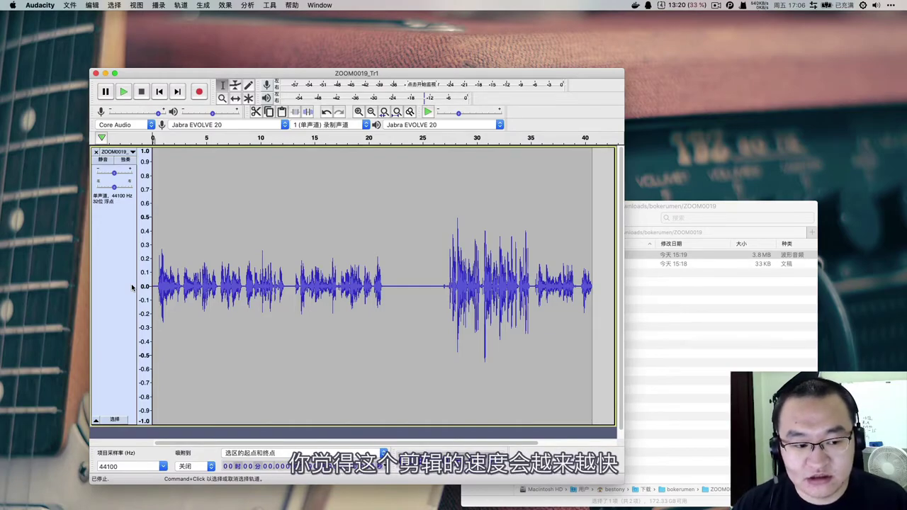
Select the silent gap in the voice track from about 21.5 to 27.2 seconds and delete it.
{"action": "left_click", "coordinate": [265, 284]}
{"action": "scroll", "coordinate": [210, 205], "scroll_direction": "down", "scroll_amount": 1}
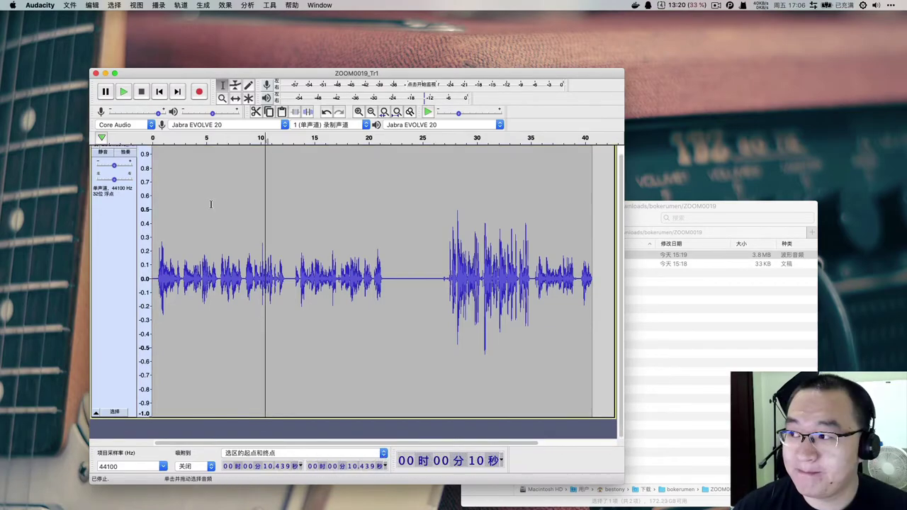
{"action": "scroll", "coordinate": [240, 272], "scroll_direction": "up", "scroll_amount": 1}
{"action": "left_click", "coordinate": [292, 290]}
{"action": "scroll", "coordinate": [341, 283], "scroll_direction": "right", "scroll_amount": 1}
{"action": "left_click", "coordinate": [373, 273]}
{"action": "scroll", "coordinate": [373, 273], "scroll_direction": "down", "scroll_amount": 1}
{"action": "left_click_drag", "start_coordinate": [380, 274], "coordinate": [441, 276]}
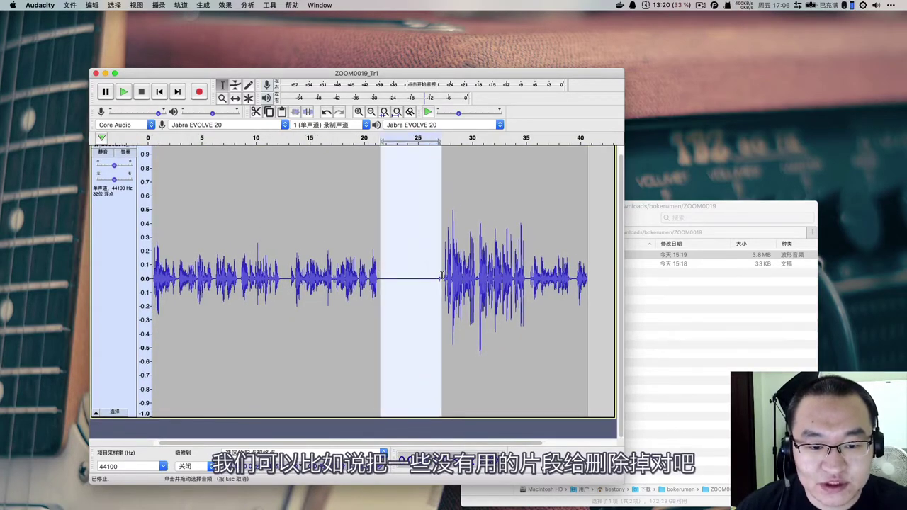
{"action": "scroll", "coordinate": [441, 276], "scroll_direction": "up", "scroll_amount": 1}
{"action": "key", "text": "Delete"}
{"action": "left_click", "coordinate": [228, 227]}
{"action": "scroll", "coordinate": [151, 250], "scroll_direction": "up", "scroll_amount": 3}
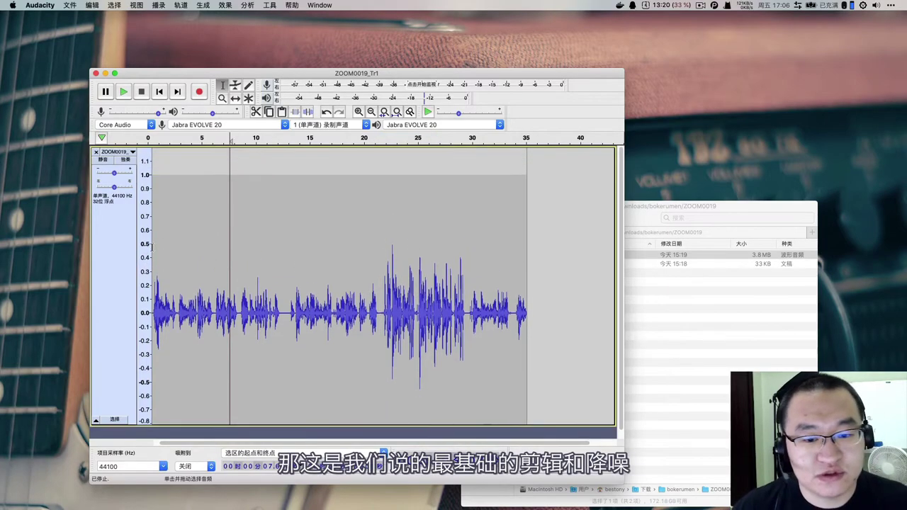
Switch to Finder, go back to the bokerumen folder, and import Corporate Pop Rock - Dirtyflint.wav as a new track in Audacity.
{"action": "left_click", "coordinate": [735, 324]}
{"action": "left_click", "coordinate": [480, 219]}
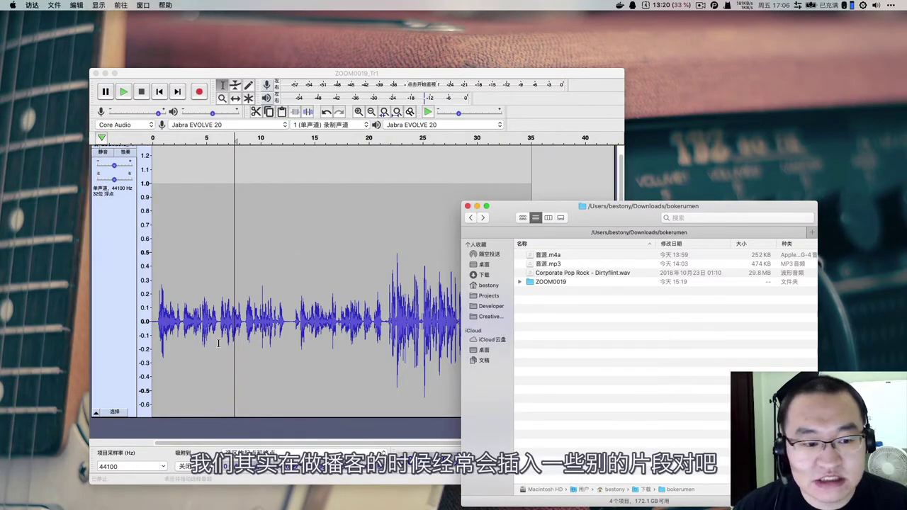
{"action": "left_click", "coordinate": [155, 429]}
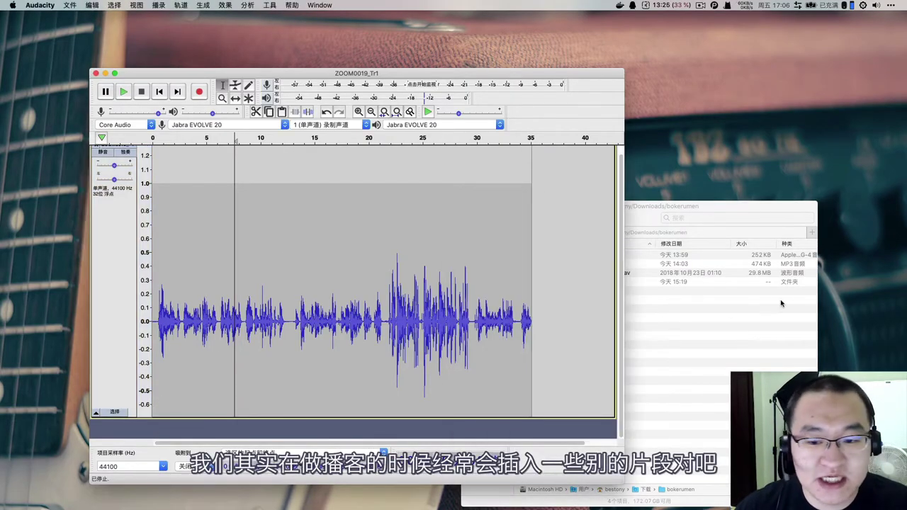
{"action": "left_click_drag", "start_coordinate": [716, 206], "coordinate": [774, 160]}
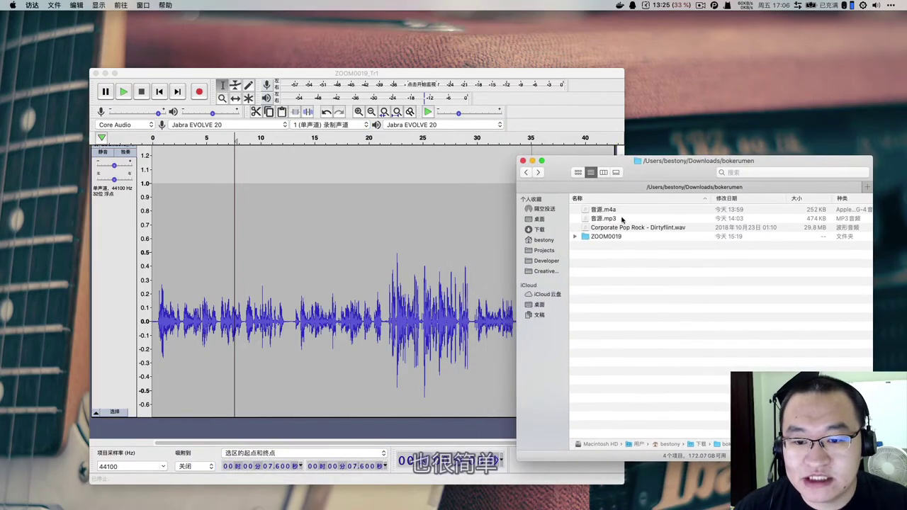
{"action": "left_click", "coordinate": [638, 227]}
{"action": "left_click_drag", "start_coordinate": [656, 230], "coordinate": [270, 424]}
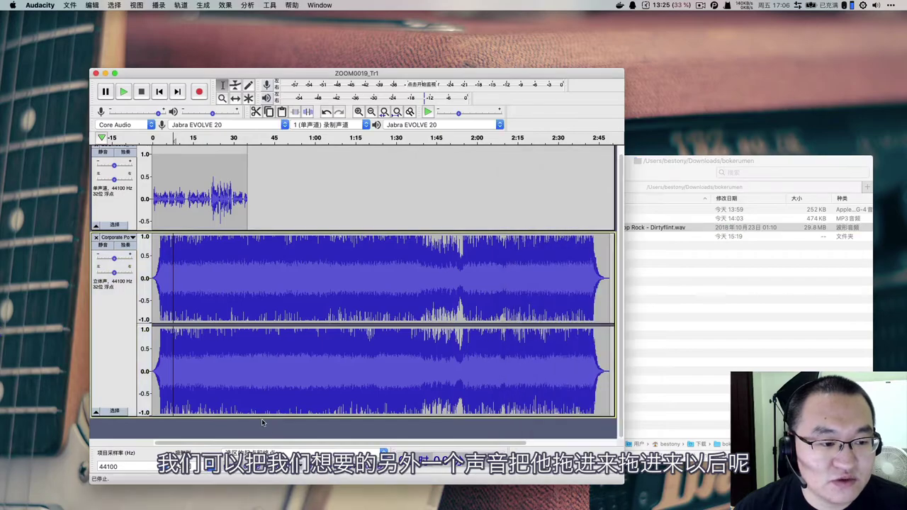
Play the voice and music tracks together from the beginning to hear the mix, and stop playback.
{"action": "left_click", "coordinate": [211, 177]}
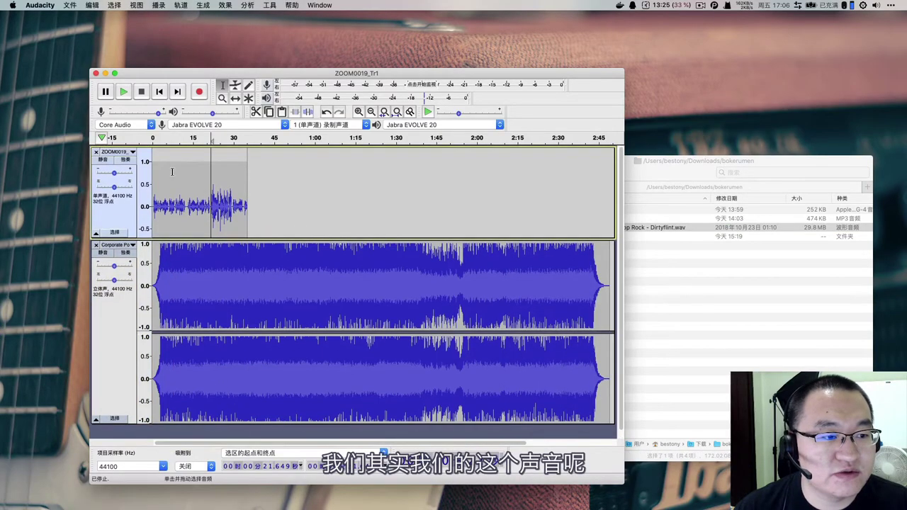
{"action": "left_click", "coordinate": [151, 138]}
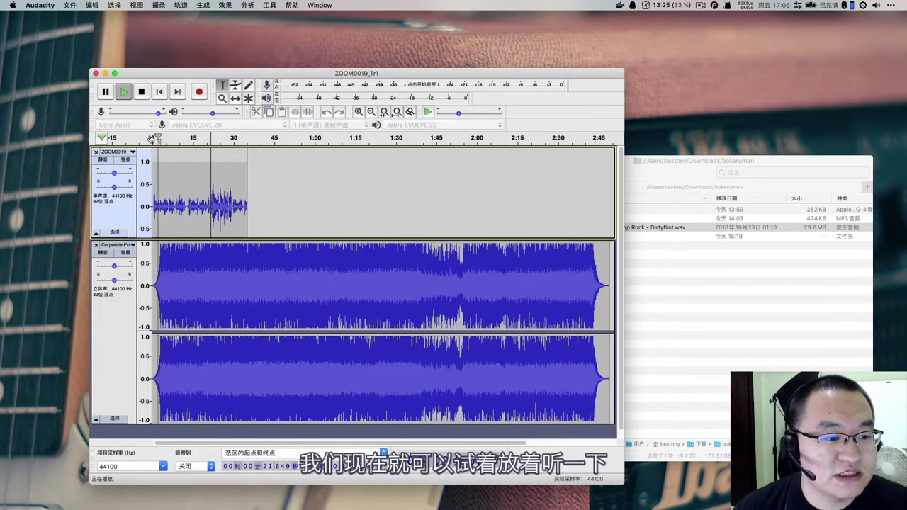
{"action": "left_click", "coordinate": [139, 95]}
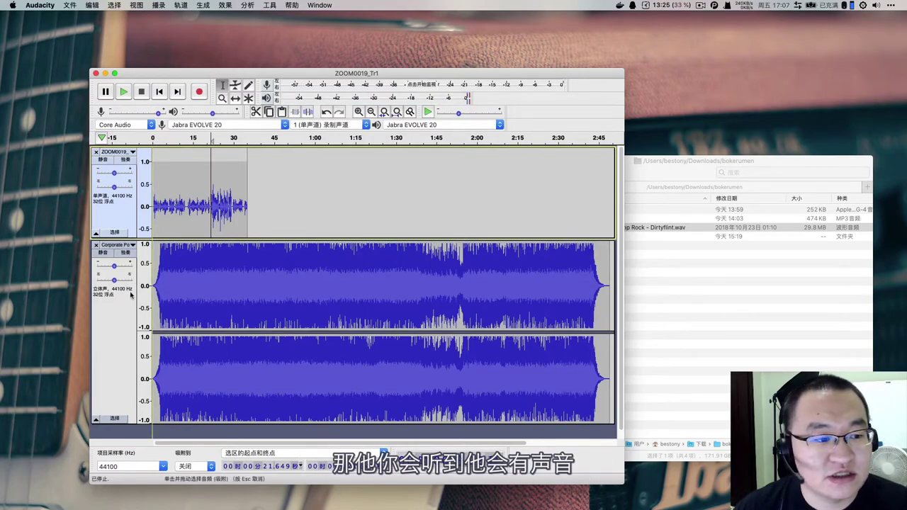
Lower the gain of the music track slightly.
{"action": "left_click_drag", "start_coordinate": [114, 268], "coordinate": [104, 269]}
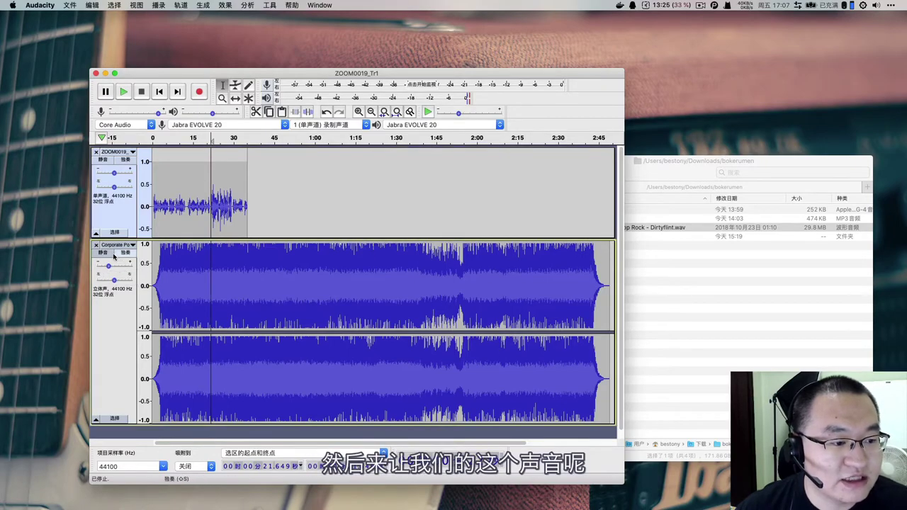
Play the voice and music tracks together briefly from about 21.6 seconds to check the new balance, and stop playback.
{"action": "key", "text": "space"}
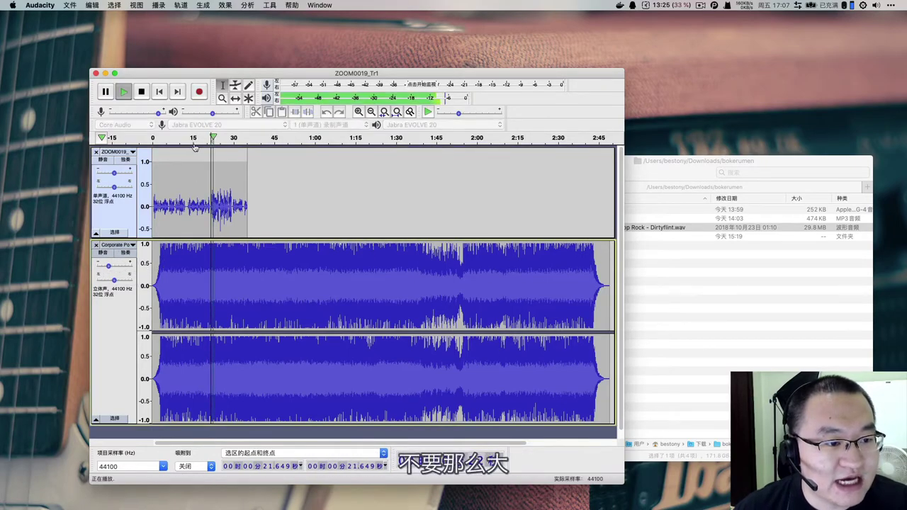
{"action": "key", "text": "space"}
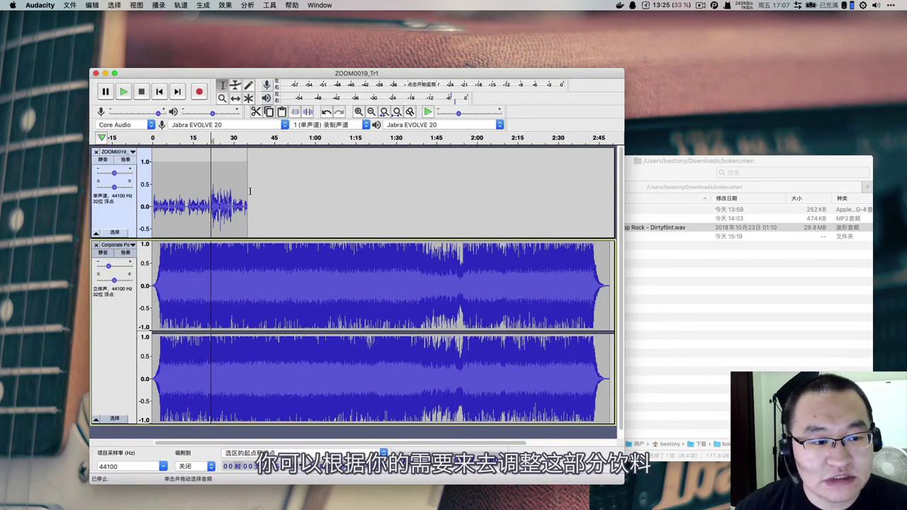
{"action": "left_click_drag", "start_coordinate": [182, 191], "coordinate": [247, 191]}
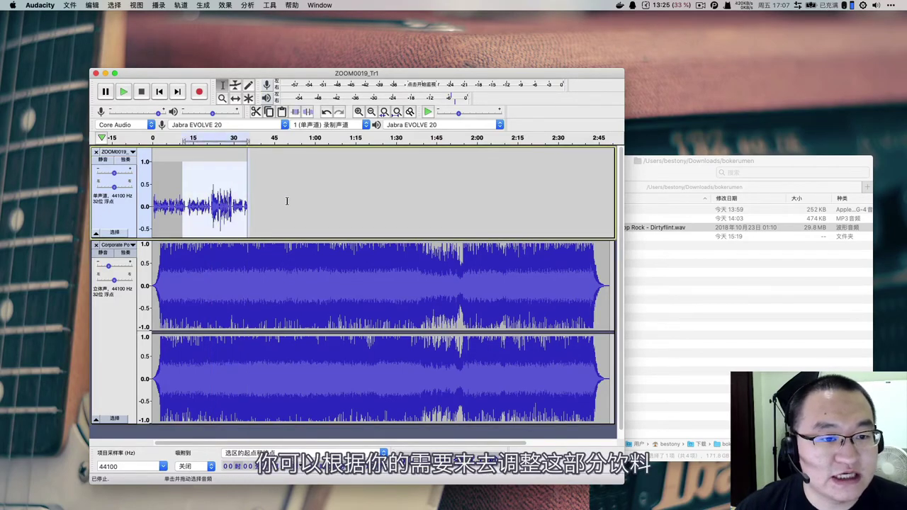
{"action": "left_click", "coordinate": [287, 197]}
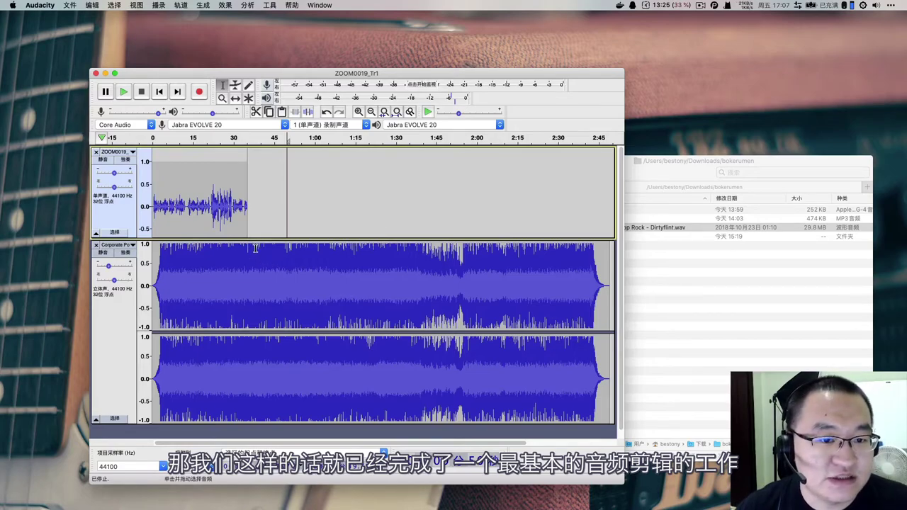
{"action": "left_click_drag", "start_coordinate": [356, 198], "coordinate": [158, 199]}
{"action": "left_click", "coordinate": [188, 267]}
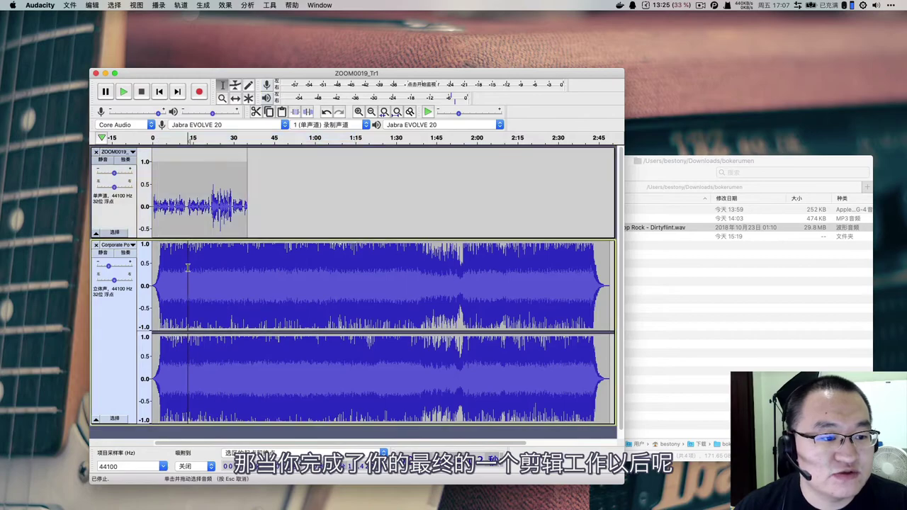
{"action": "left_click", "coordinate": [263, 256]}
Start exporting the project as MP3 with the preset quality 发狂, 320 kbps, and the variable speed 快速.
{"action": "left_click", "coordinate": [73, 4]}
{"action": "left_click", "coordinate": [74, 4]}
{"action": "left_click", "coordinate": [73, 4]}
{"action": "mouse_move", "coordinate": [71, 74]}
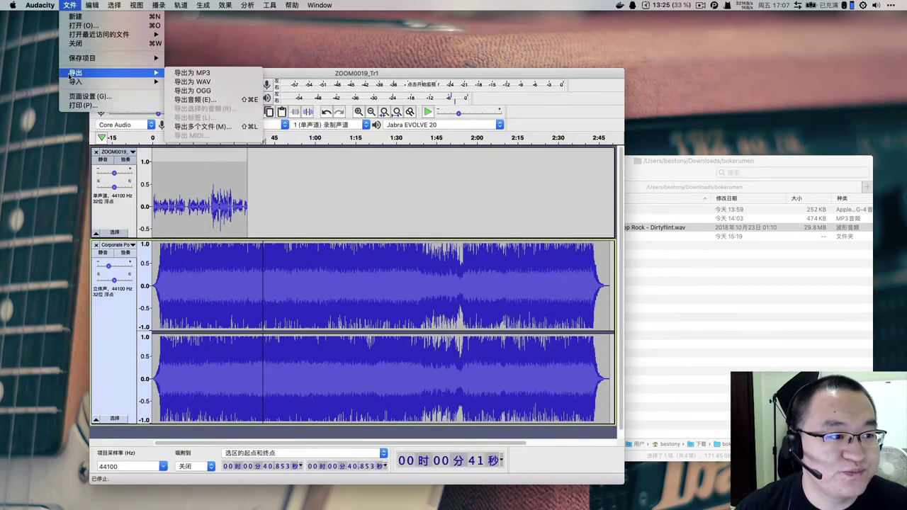
{"action": "left_click", "coordinate": [205, 74]}
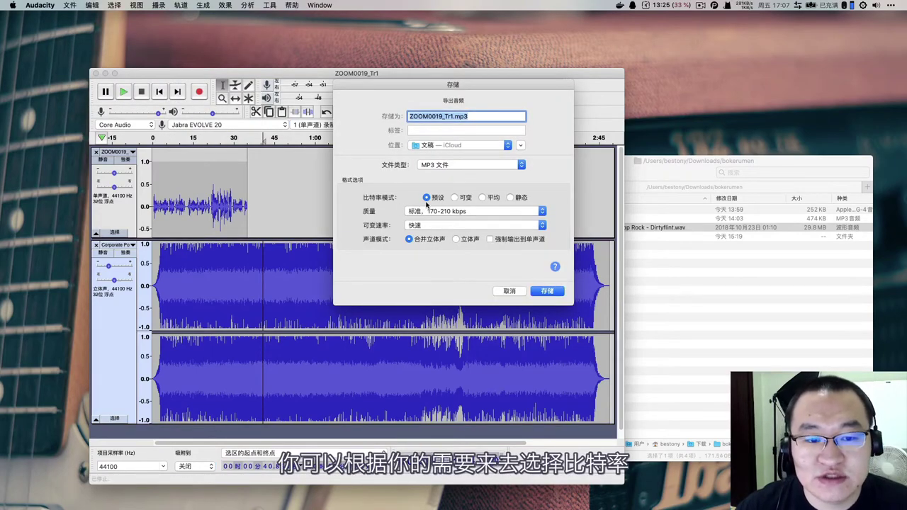
{"action": "left_click", "coordinate": [436, 213]}
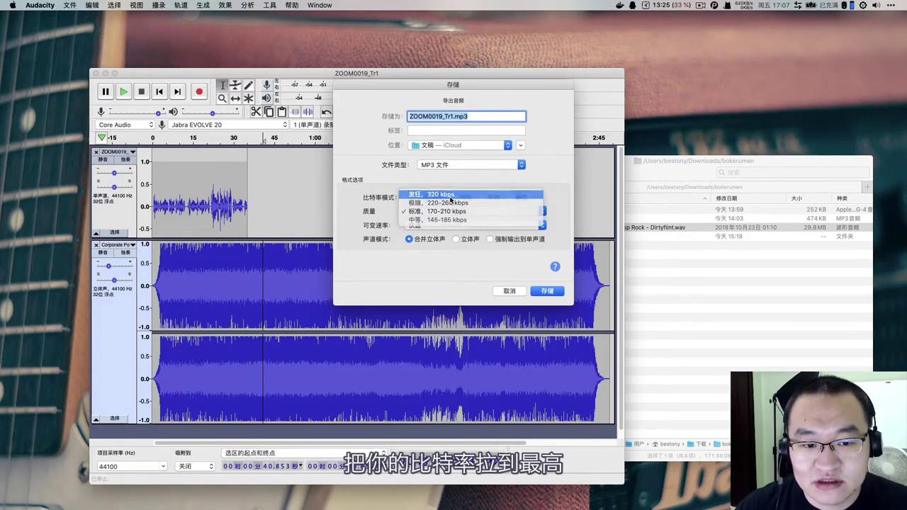
{"action": "left_click", "coordinate": [451, 195]}
{"action": "left_click", "coordinate": [443, 225]}
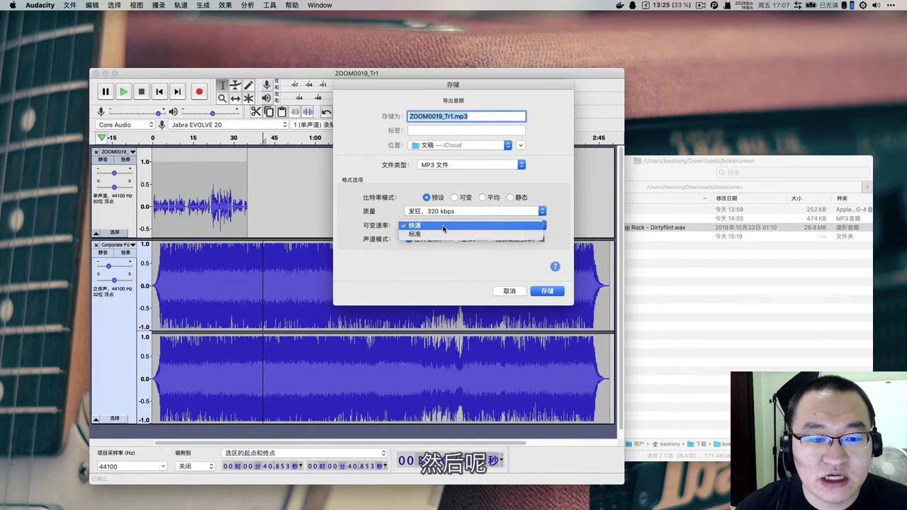
{"action": "left_click", "coordinate": [443, 225]}
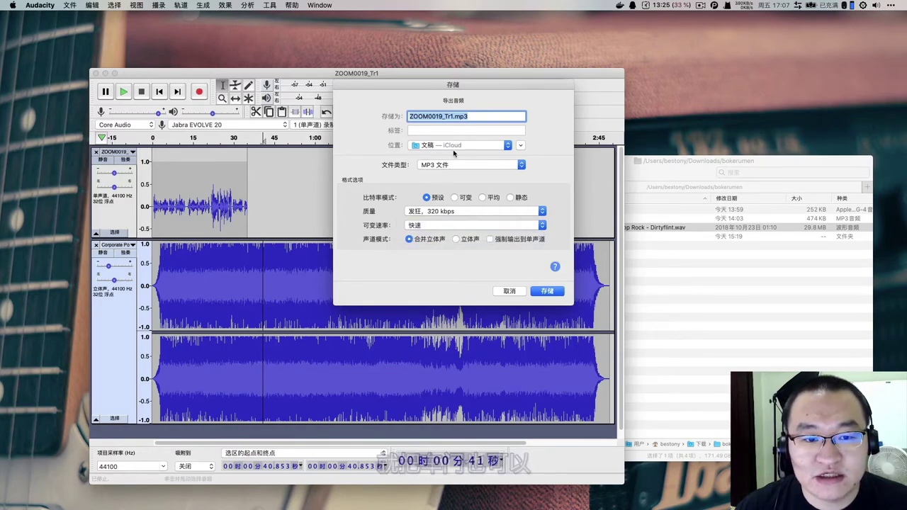
Save the export as epxort.mp3 in the bokerumen folder inside Downloads and continue to the metadata tags.
{"action": "left_click", "coordinate": [520, 144]}
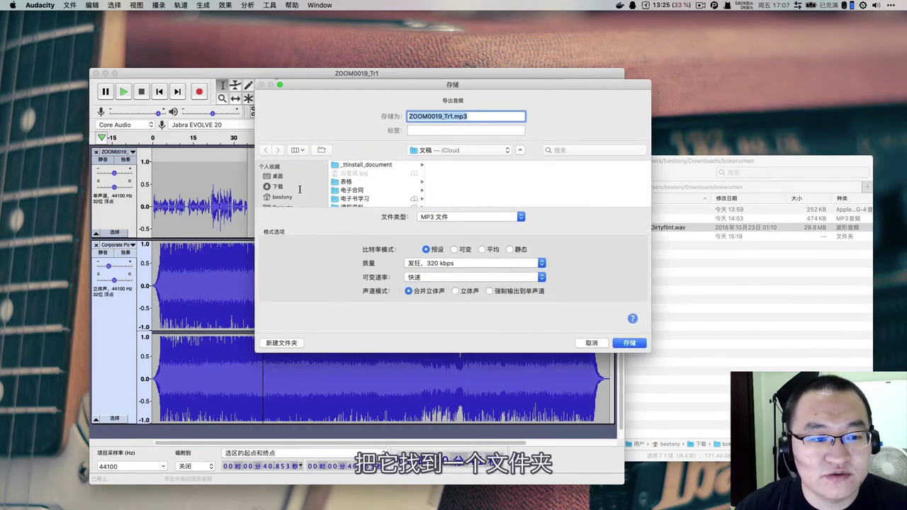
{"action": "left_click", "coordinate": [300, 189]}
{"action": "scroll", "coordinate": [372, 186], "scroll_direction": "down", "scroll_amount": 5}
{"action": "scroll", "coordinate": [371, 188], "scroll_direction": "up", "scroll_amount": 3}
{"action": "left_click", "coordinate": [372, 185]}
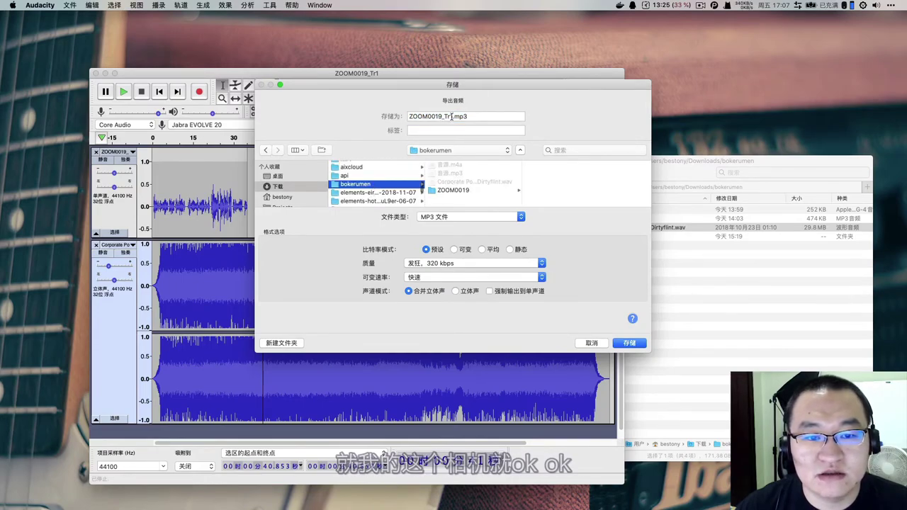
{"action": "type", "text": "epxor"}
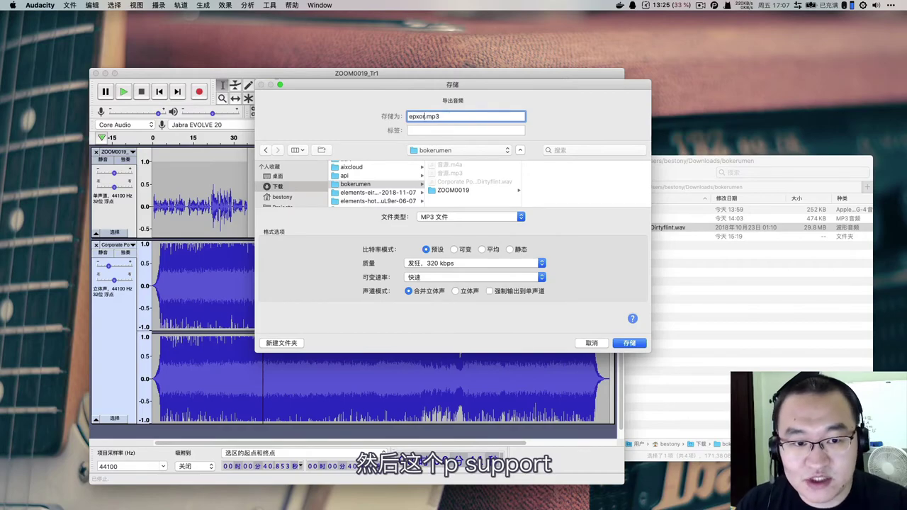
{"action": "type", "text": "t"}
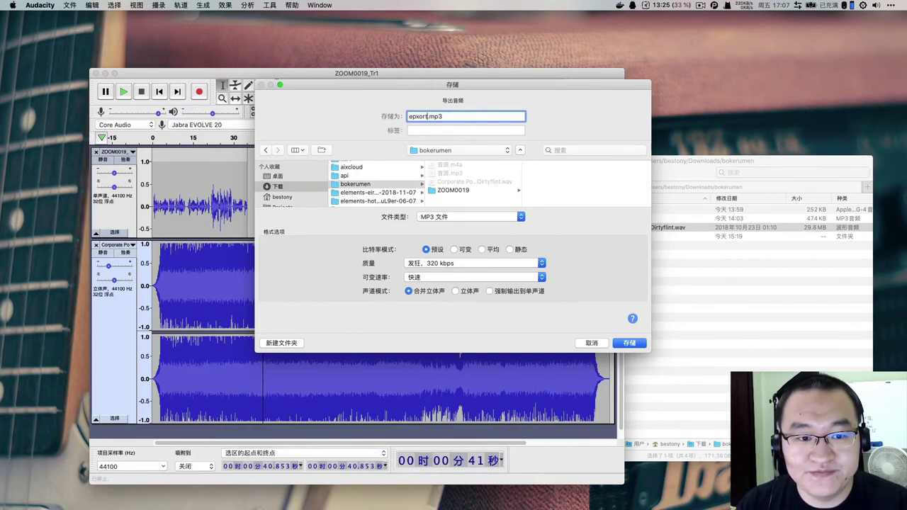
{"action": "left_click", "coordinate": [627, 344]}
{"action": "left_click", "coordinate": [394, 298]}
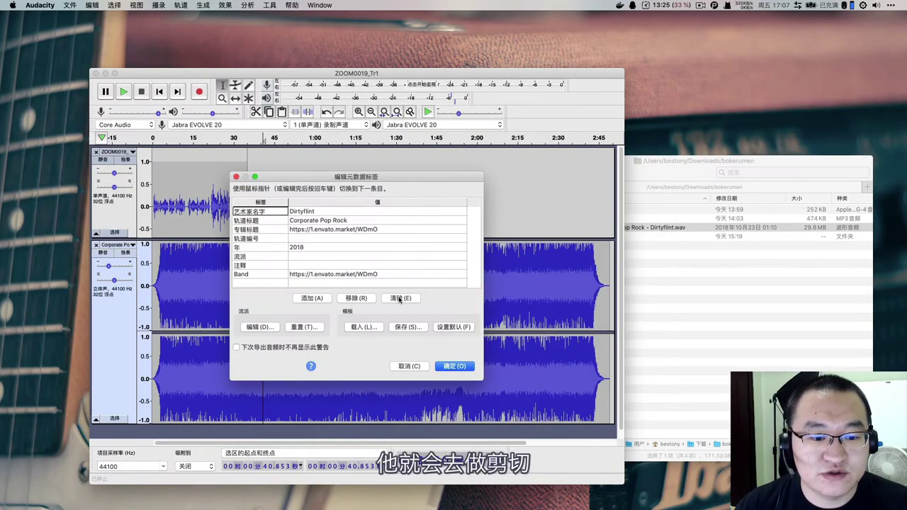
Enter the artist's name in the metadata tags and set the track title to 播客入门的演示.
{"action": "left_click", "coordinate": [330, 213]}
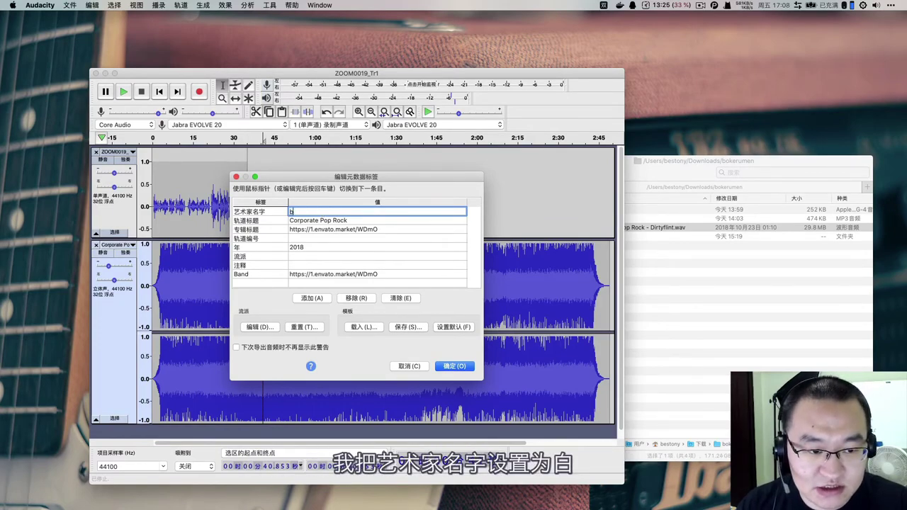
{"action": "type", "text": "白宦成"}
{"action": "key", "text": "Return"}
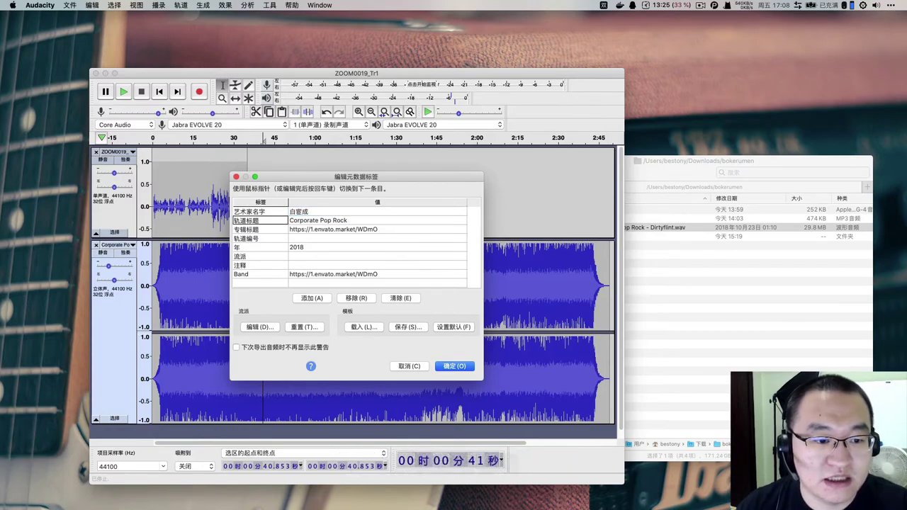
{"action": "left_click", "coordinate": [318, 227]}
{"action": "type", "text": "播客rum"}
{"action": "type", "text": "入门的"}
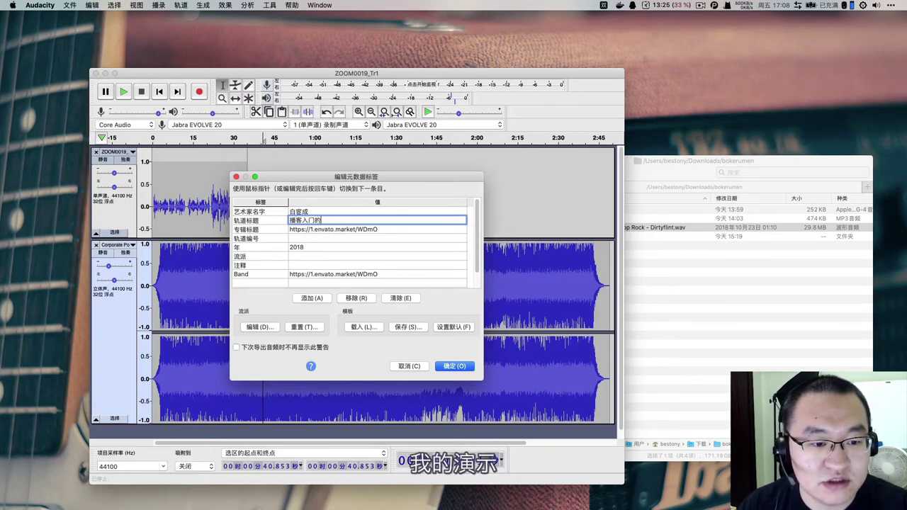
{"action": "type", "text": "yjui"}
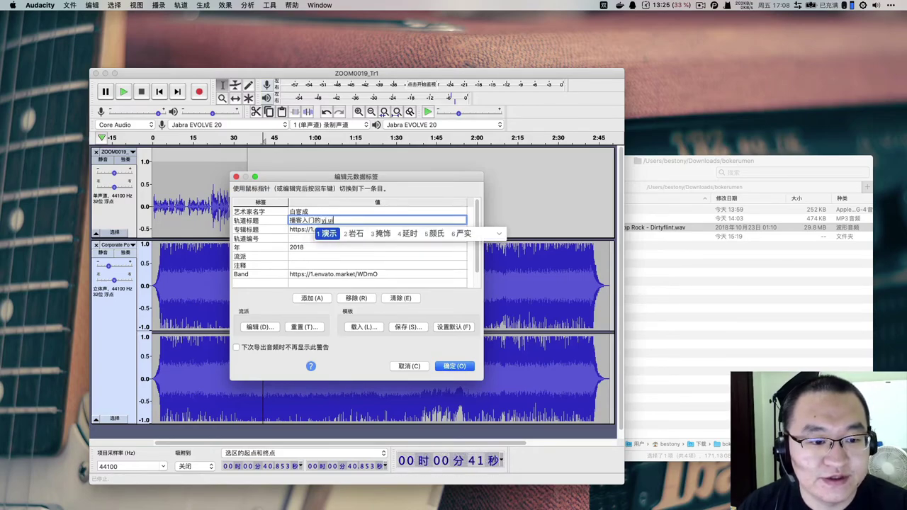
{"action": "type", "text": "演示"}
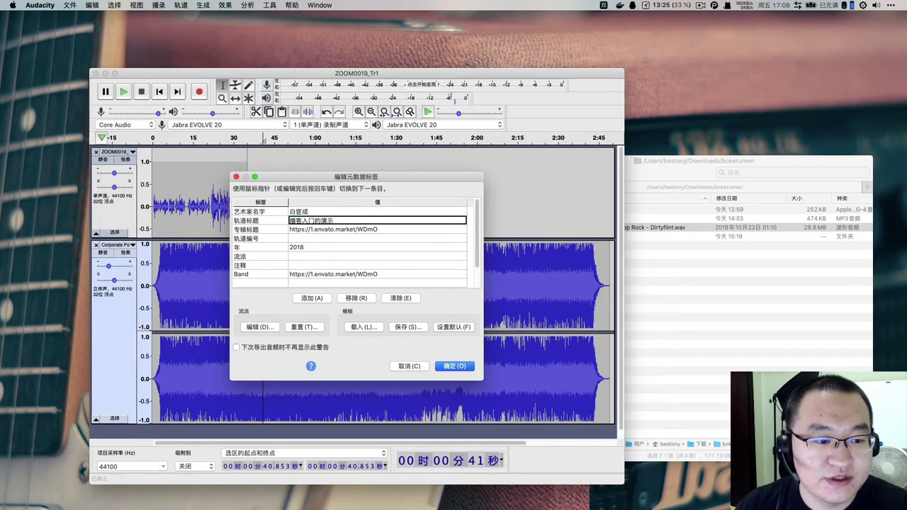
Set the album title to 播客入门的演示 and the track number to 1 in the metadata tags.
{"action": "left_click", "coordinate": [344, 229]}
{"action": "type", "text": "播客入门的演示"}
{"action": "key", "text": "Return"}
{"action": "type", "text": "1"}
{"action": "key", "text": "Return"}
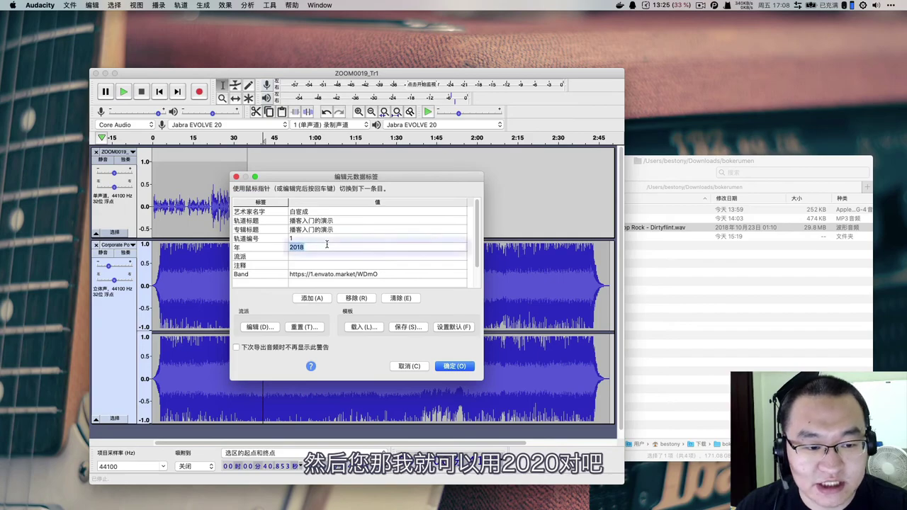
Set the year tag to 2020 and the Band tag to 播客入门的演示.
{"action": "key", "text": "Return"}
{"action": "left_click", "coordinate": [328, 265]}
{"action": "key", "text": "Return"}
{"action": "type", "text": "播客入门的演示"}
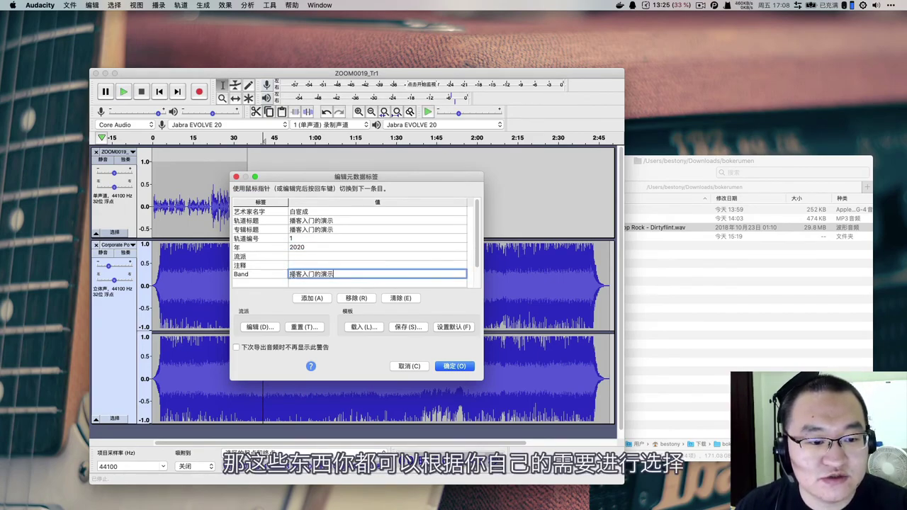
Add extra blank rows below the Band tag in the metadata table and remove them.
{"action": "left_click", "coordinate": [314, 299]}
{"action": "scroll", "coordinate": [312, 277], "scroll_direction": "down", "scroll_amount": 3}
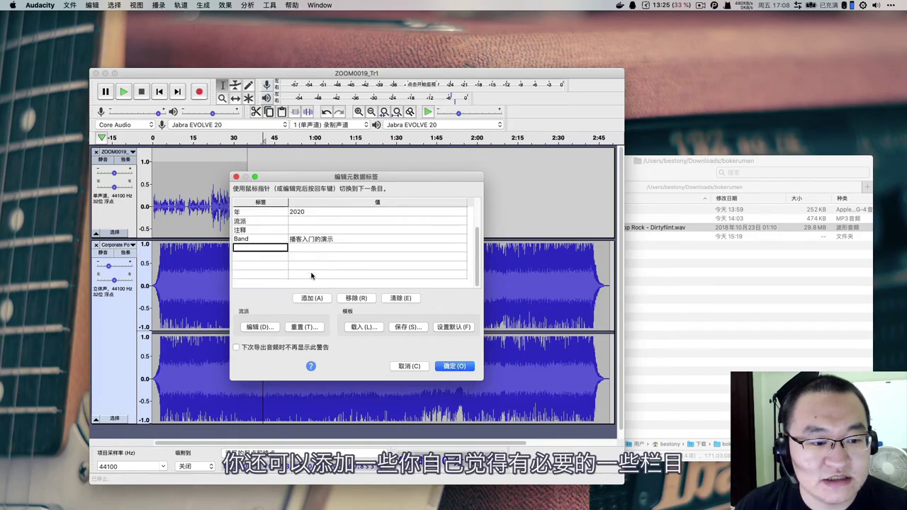
{"action": "left_click", "coordinate": [293, 268]}
{"action": "left_click", "coordinate": [314, 281]}
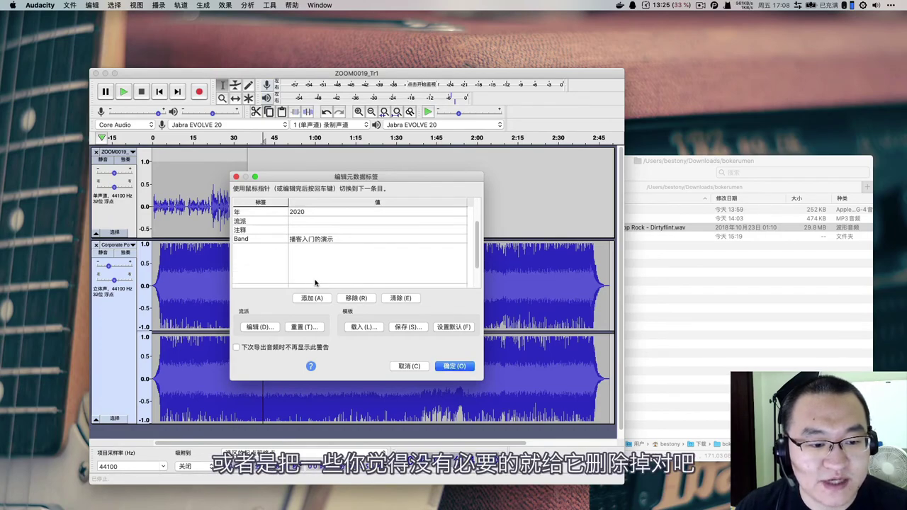
Clear all the metadata tags and confirm the empty table to run the MP3 export.
{"action": "left_click", "coordinate": [301, 241]}
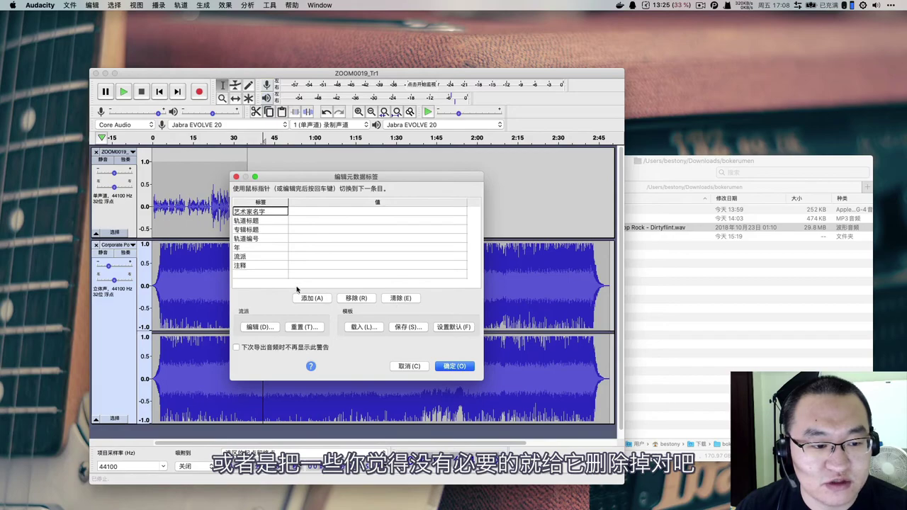
{"action": "left_click", "coordinate": [266, 266]}
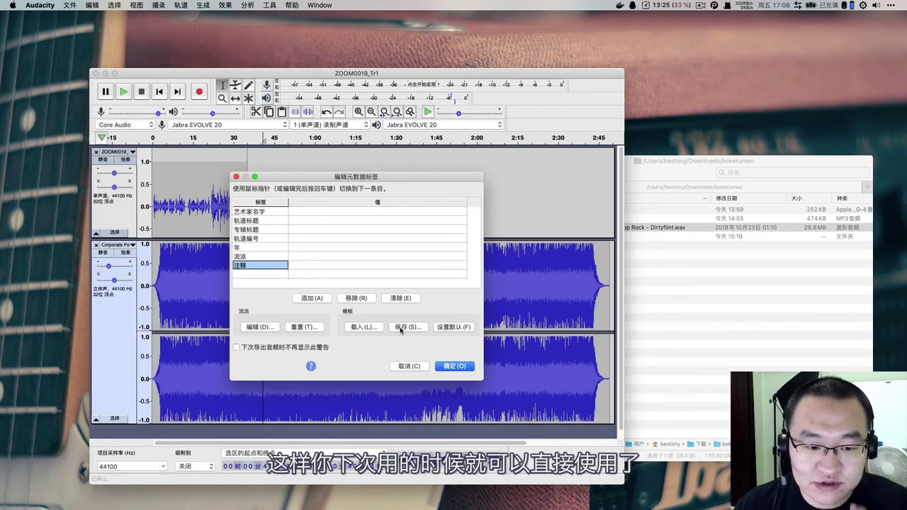
{"action": "left_click", "coordinate": [448, 367]}
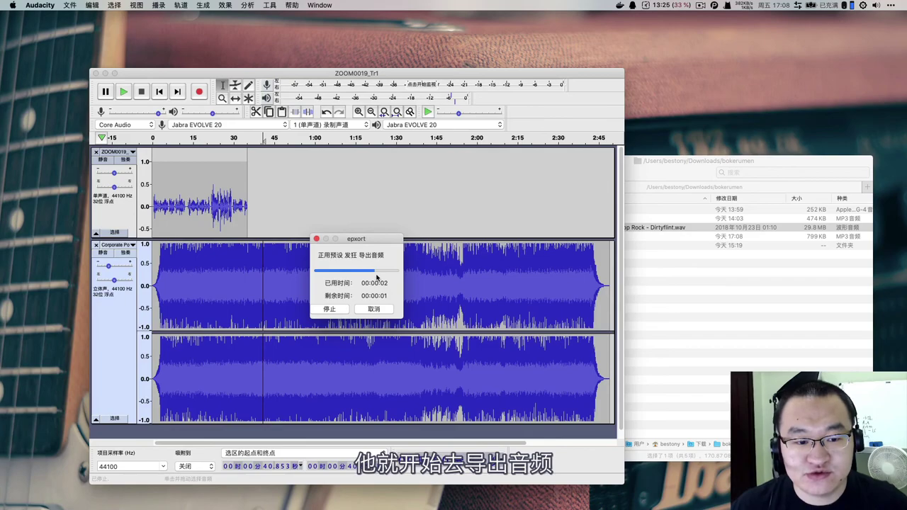
Switch to Finder, open the file info of epxort.mp3, examine its details and comments section, and close the info window.
{"action": "left_click", "coordinate": [660, 264]}
{"action": "left_click", "coordinate": [615, 239]}
{"action": "right_click", "coordinate": [614, 239]}
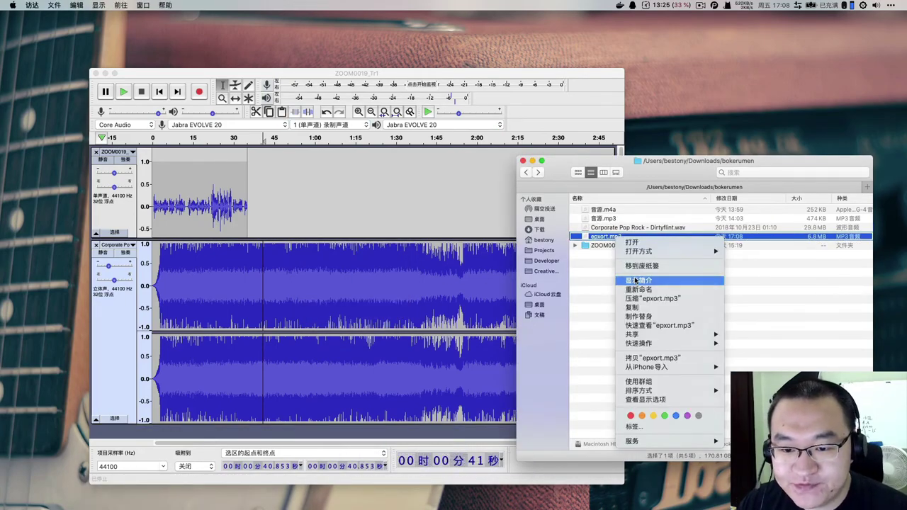
{"action": "left_click", "coordinate": [420, 169]}
{"action": "left_click_drag", "start_coordinate": [81, 17], "coordinate": [331, 135]}
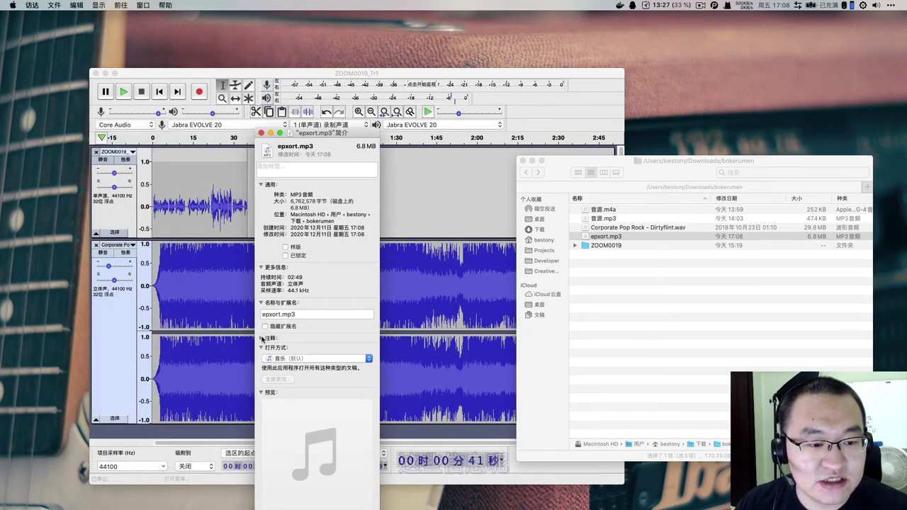
{"action": "left_click", "coordinate": [262, 338]}
{"action": "scroll", "coordinate": [316, 367], "scroll_direction": "down", "scroll_amount": 2}
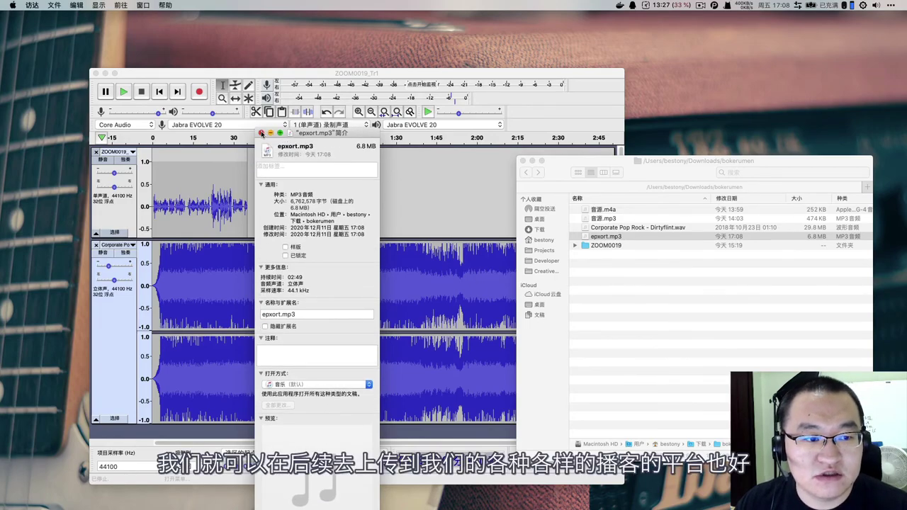
{"action": "left_click", "coordinate": [261, 133]}
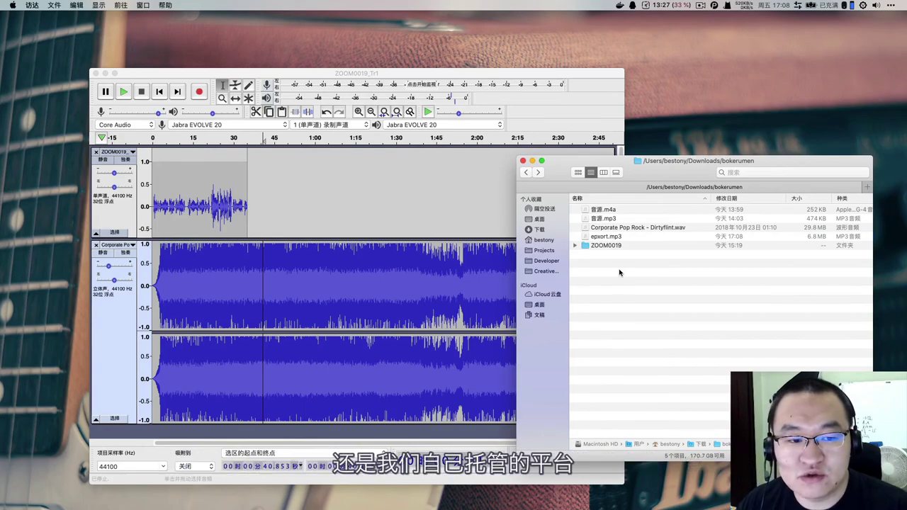